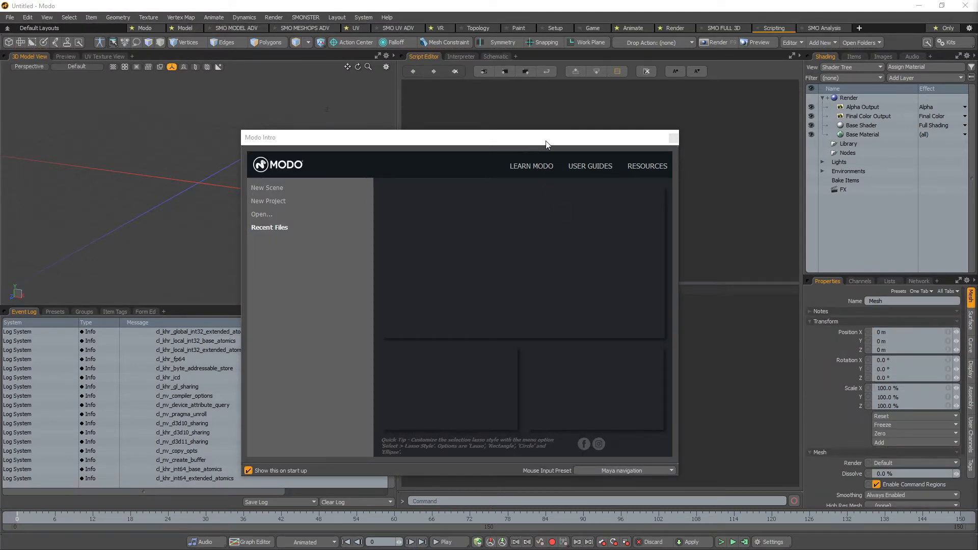
# Move the Modo Intro window aside and close it.
pyautogui.moveTo(547, 144); pyautogui.dragTo(419, 105)
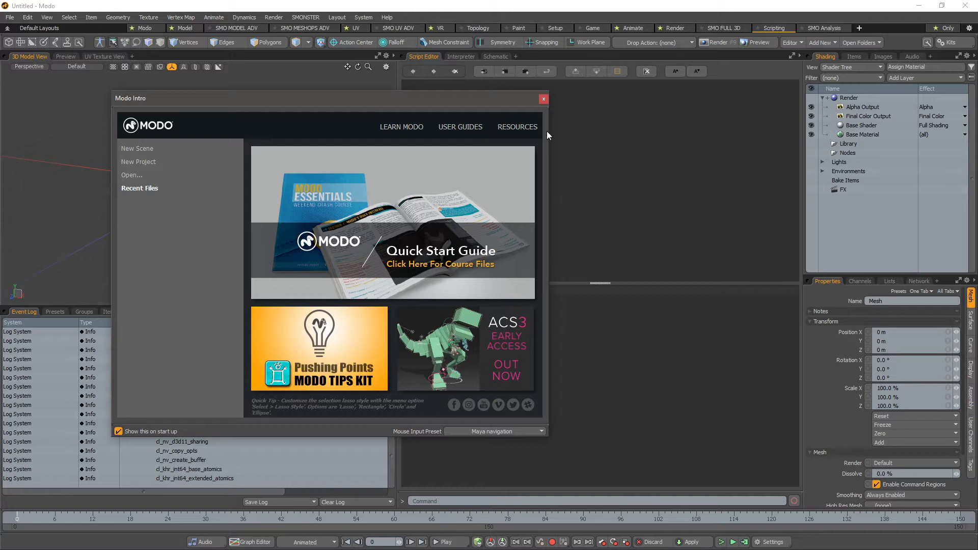
pyautogui.click(544, 100)
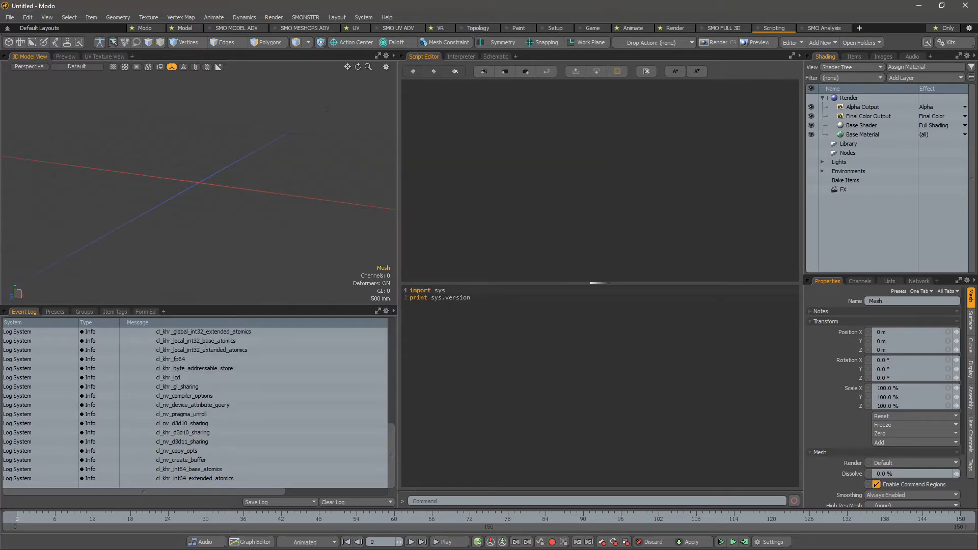
# Switch to Notepad++ and examine the Rev 298 and Rev 196 entries in the SMONSTER readme's update log before minimizing it.
pyautogui.hotkey('alt', 'Tab')
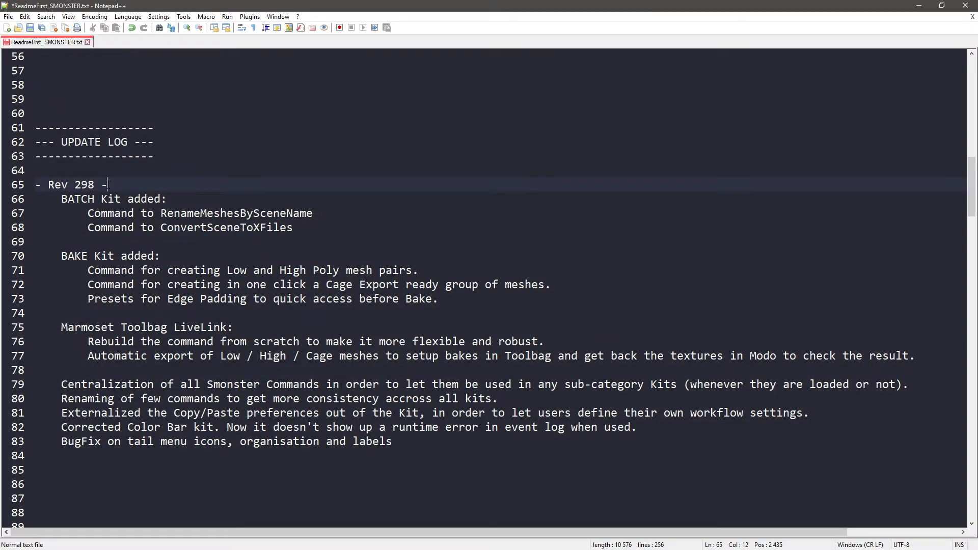
pyautogui.hotkey('shift', 'Left')
pyautogui.hotkey('shift', 'Left')
pyautogui.hotkey('shift', 'Left')
pyautogui.hotkey('shift', 'Left')
pyautogui.hotkey('shift', 'Left')
pyautogui.hotkey('shift', 'Left')
pyautogui.hotkey('shift', 'Left')
pyautogui.hotkey('shift', 'Left')
pyautogui.hotkey('shift', 'Left')
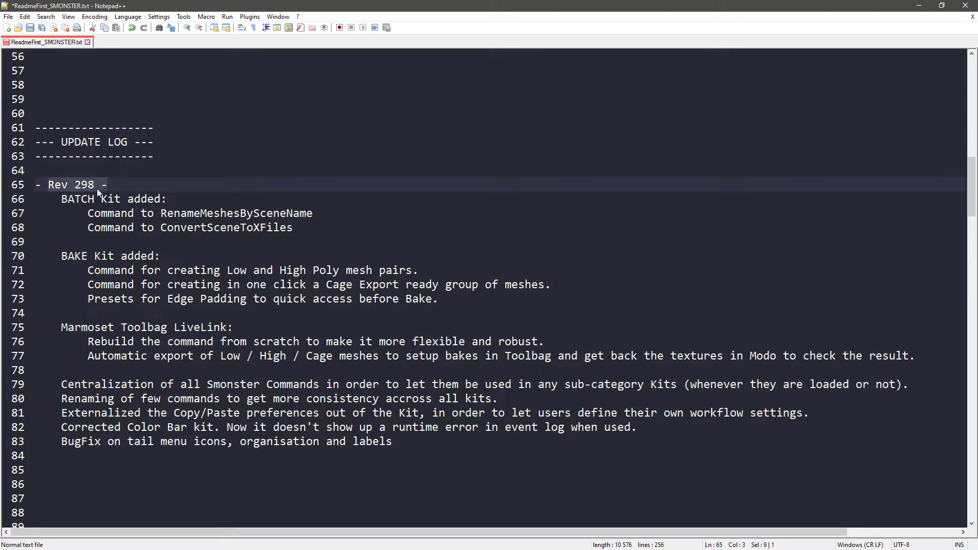
pyautogui.scroll(-5, 97, 188)
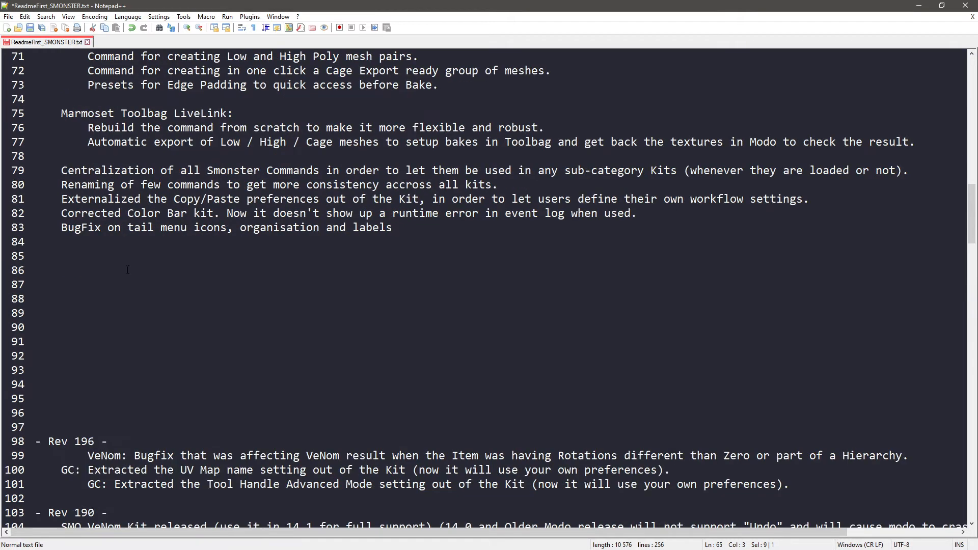
pyautogui.moveTo(105, 441); pyautogui.dragTo(35, 441)
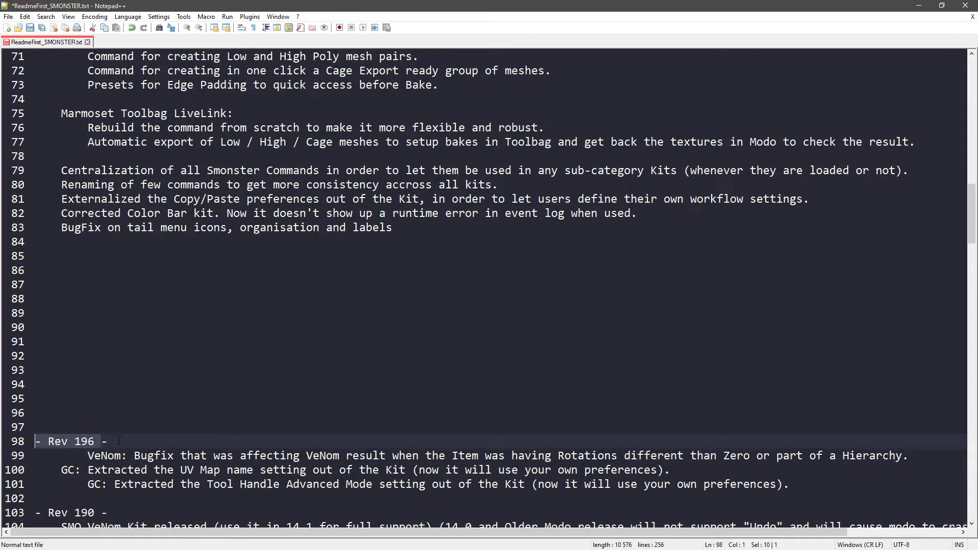
pyautogui.scroll(5, 144, 284)
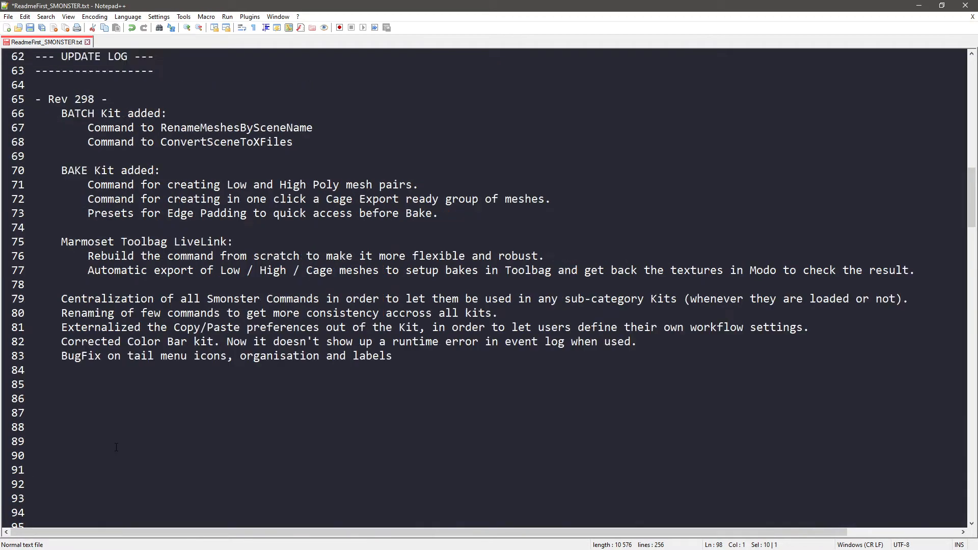
pyautogui.click(104, 184)
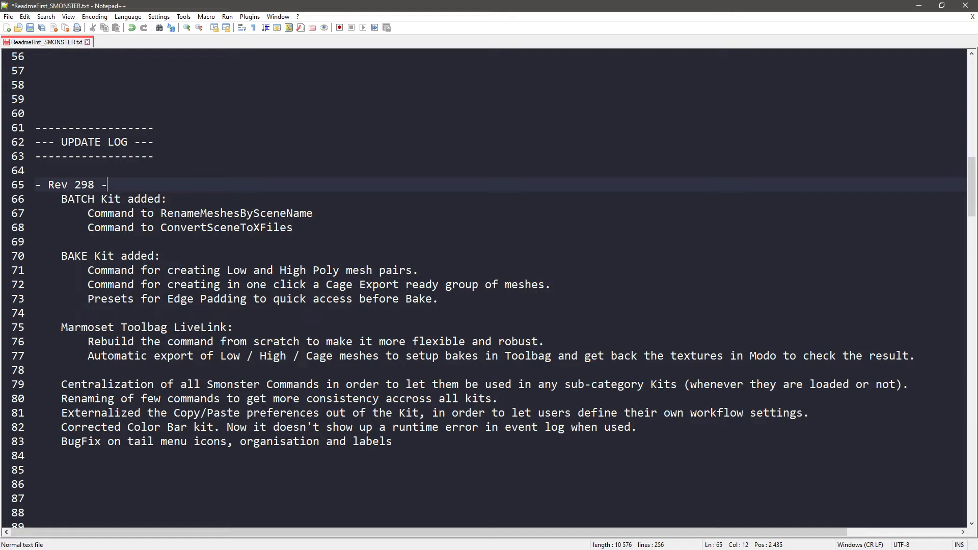
pyautogui.click(919, 6)
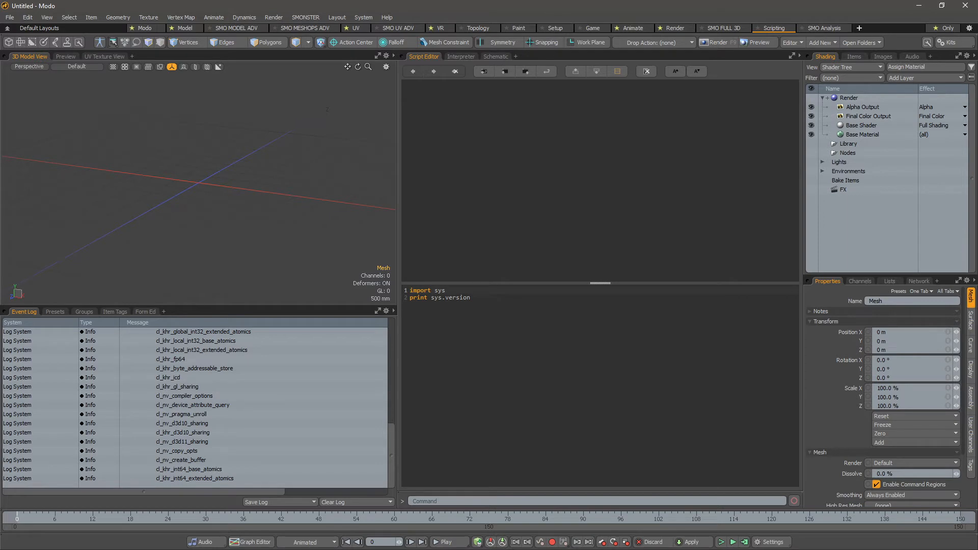
# Switch to the Modo layout and open the Kits palette over the 3D viewport.
pyautogui.click(322, 236)
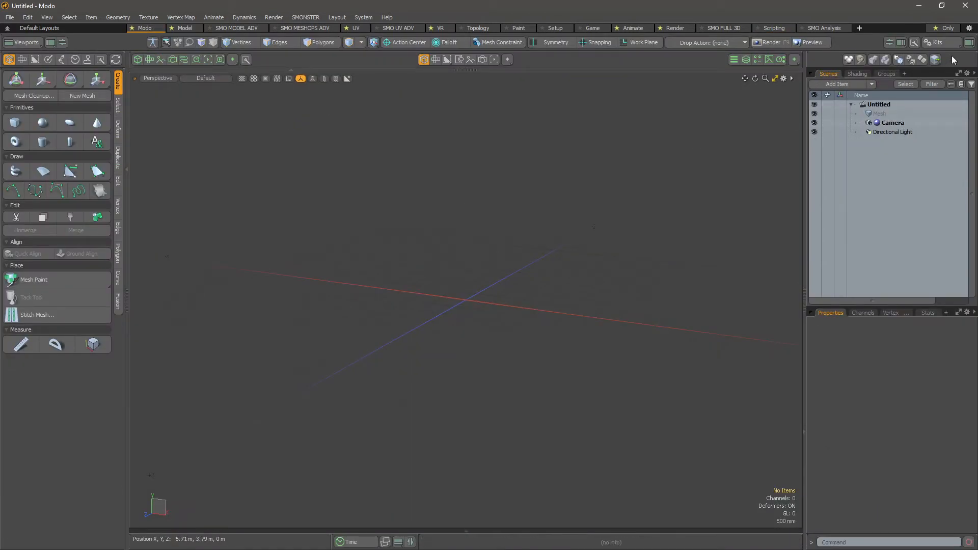
pyautogui.click(934, 42)
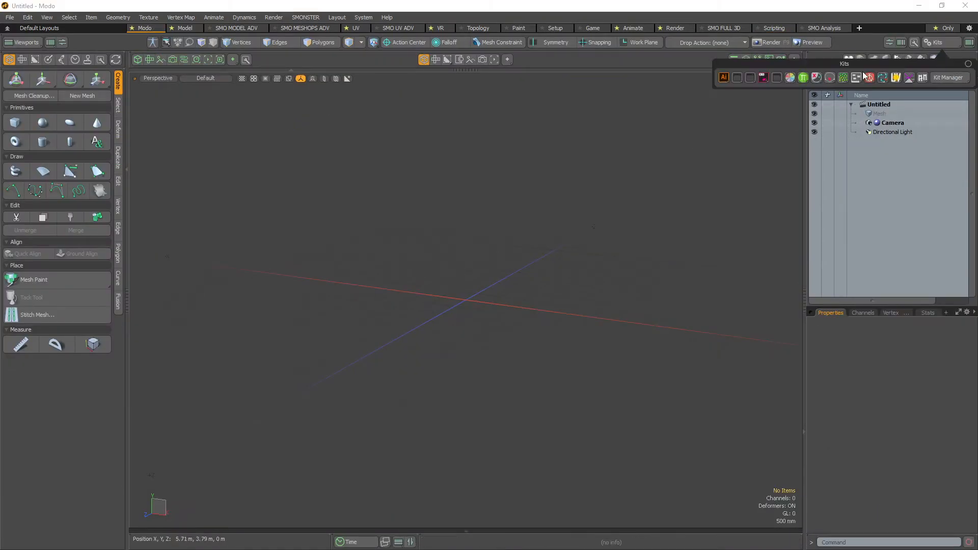
pyautogui.moveTo(864, 76); pyautogui.dragTo(595, 101)
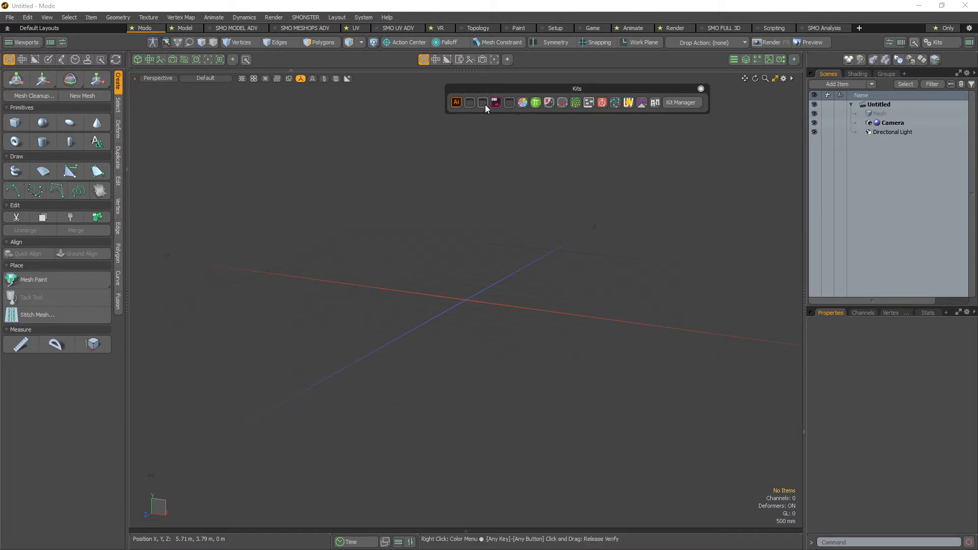
# Open the SMO BATCH kit's BATCH Menu as a floating palette over the viewport and close the kit's small launcher.
pyautogui.click(485, 104)
pyautogui.moveTo(485, 122); pyautogui.dragTo(451, 142)
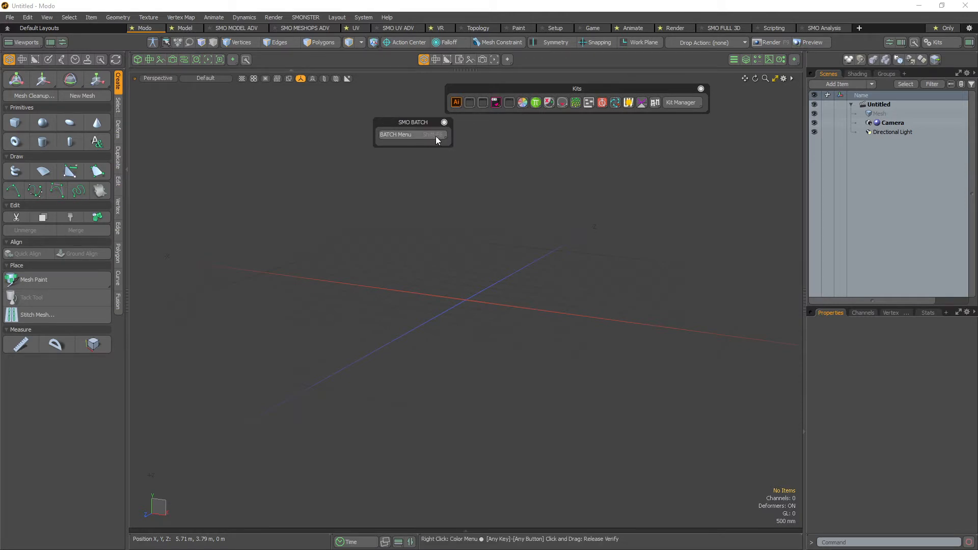
pyautogui.click(417, 136)
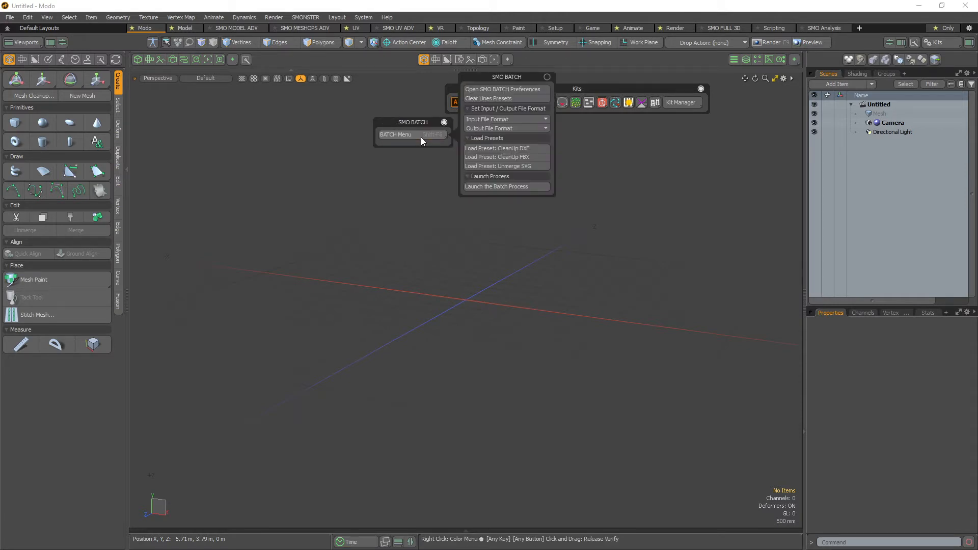
pyautogui.moveTo(504, 77); pyautogui.dragTo(201, 99)
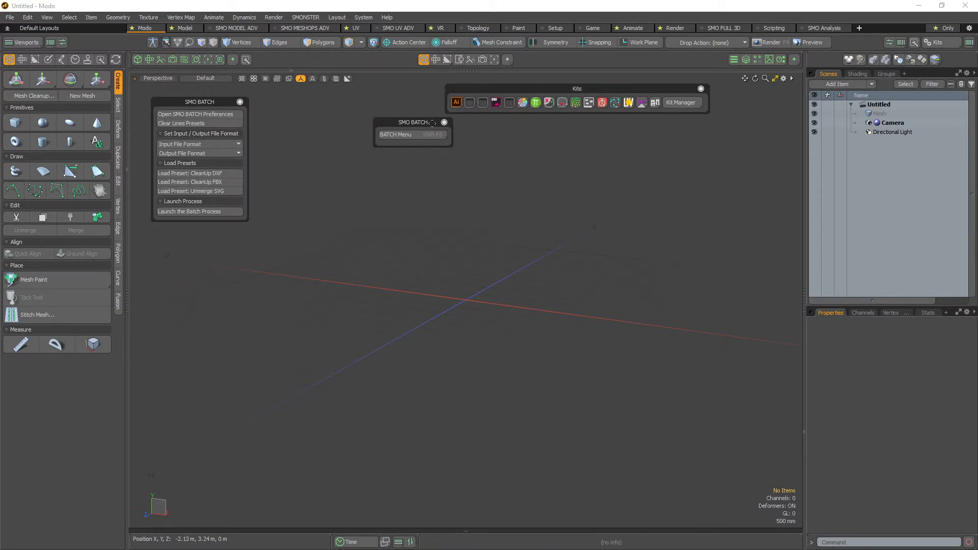
pyautogui.click(444, 123)
# Park the Kits palette outside the viewport and reposition the SMO BATCH palette slightly.
pyautogui.moveTo(533, 87); pyautogui.dragTo(552, 80)
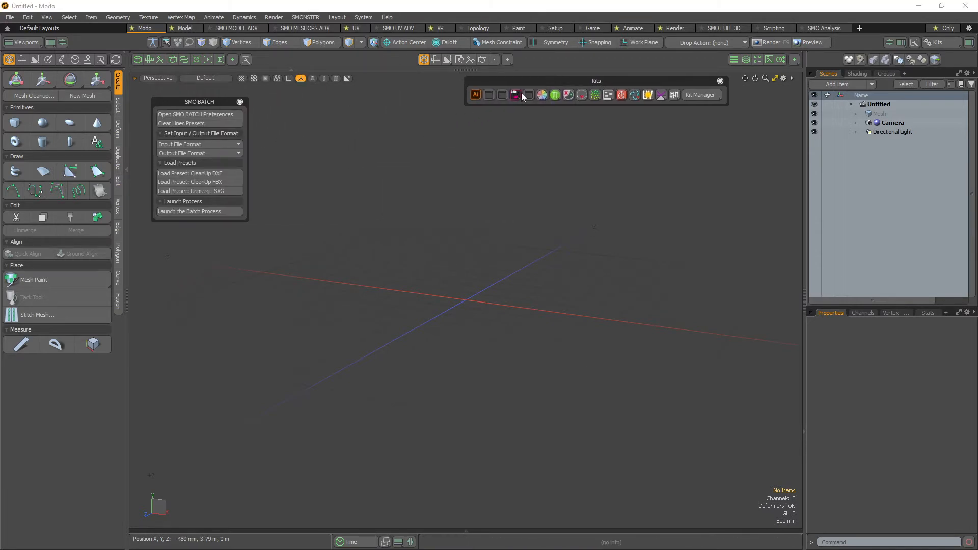
pyautogui.click(503, 97)
pyautogui.press('ctrl')
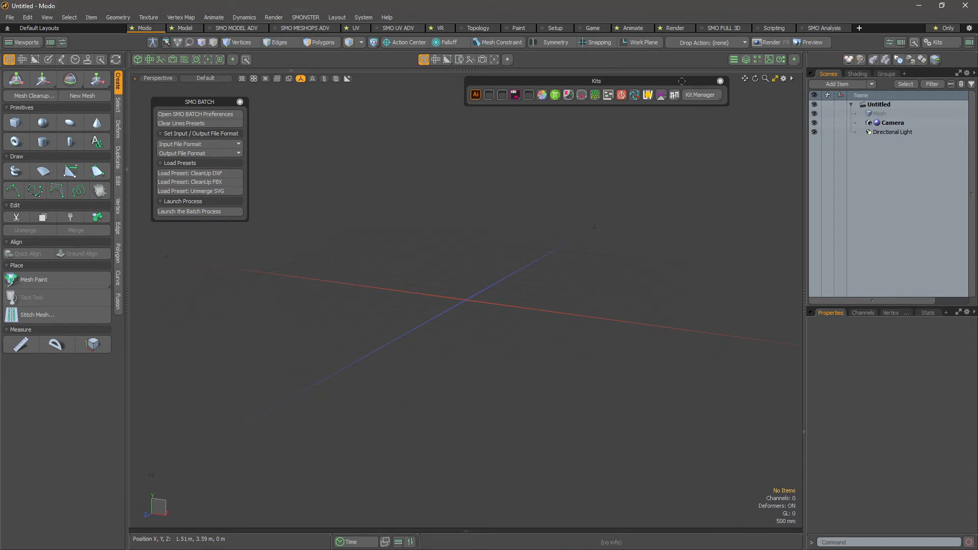
pyautogui.moveTo(720, 83); pyautogui.dragTo(857, 0)
pyautogui.moveTo(211, 102); pyautogui.dragTo(231, 96)
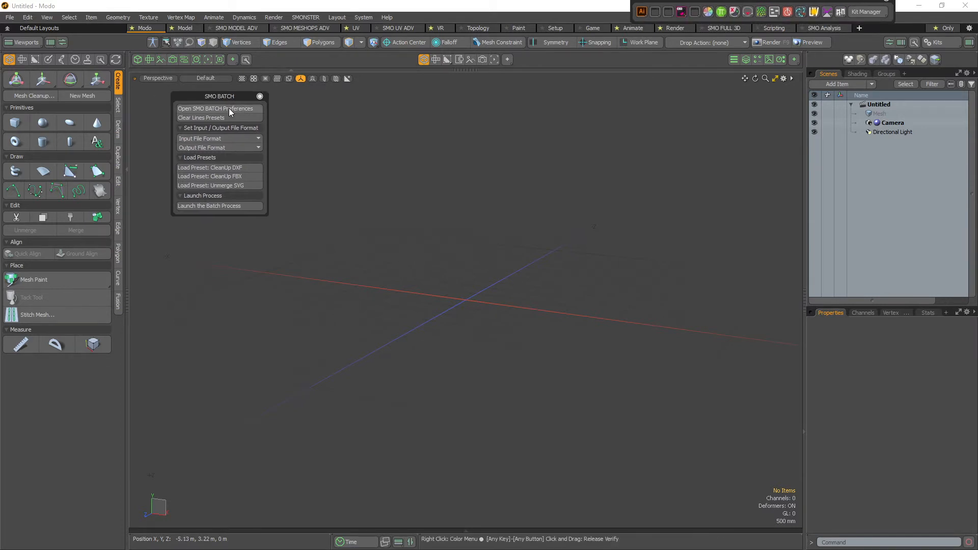
# Open the SMO BATCH preferences, place the window beside the SMO BATCH palette, and bring BATCH Options into view in the category list.
pyautogui.click(228, 108)
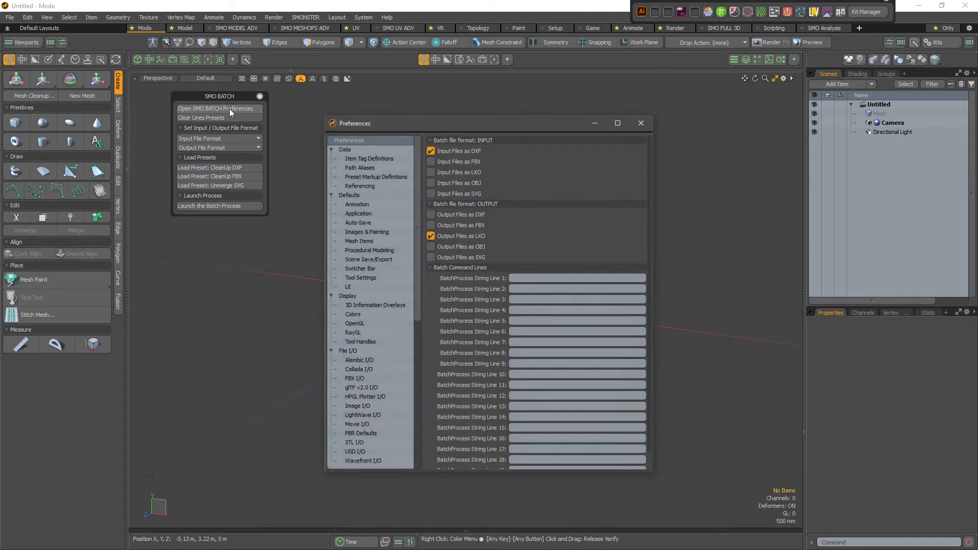
pyautogui.moveTo(523, 132); pyautogui.dragTo(485, 103)
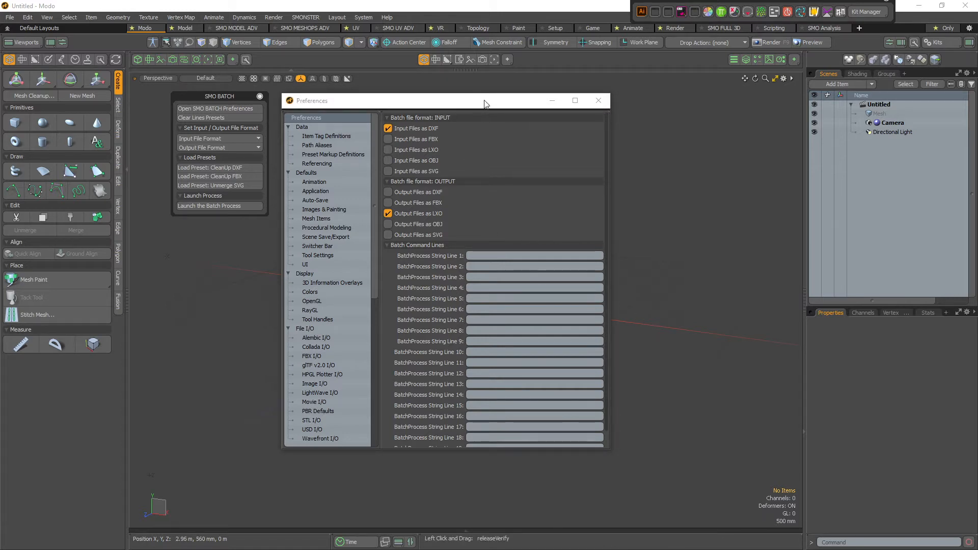
pyautogui.moveTo(484, 104); pyautogui.dragTo(475, 96)
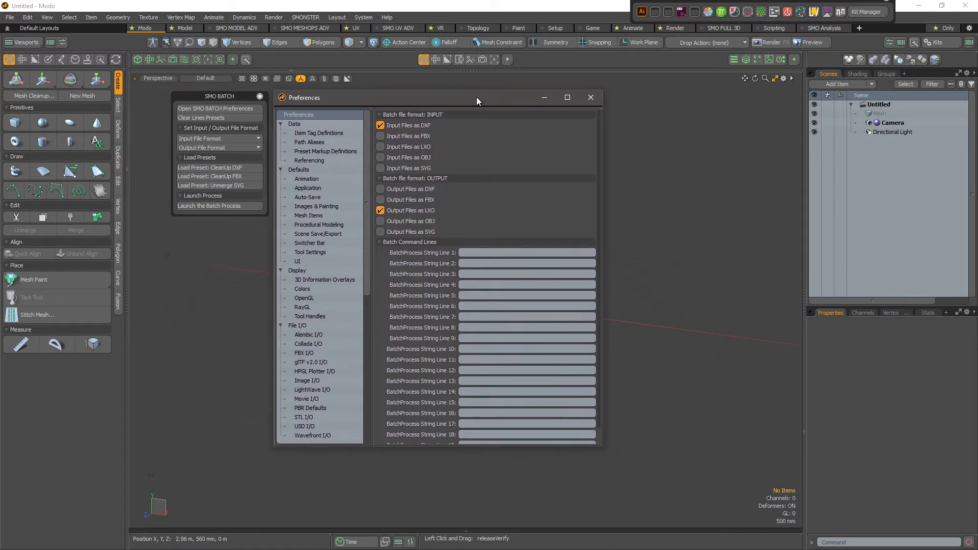
pyautogui.click(486, 252)
pyautogui.click(480, 274)
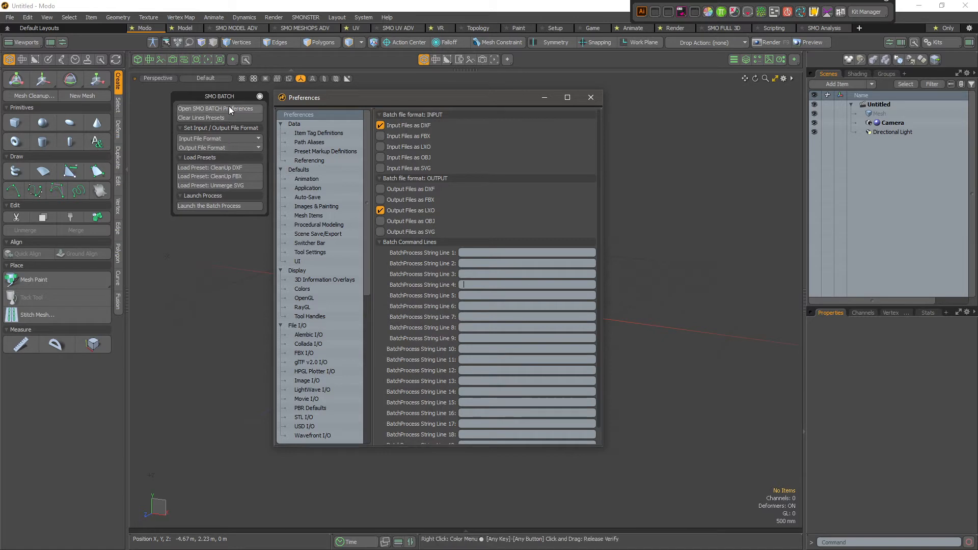
pyautogui.moveTo(337, 94); pyautogui.dragTo(374, 94)
pyautogui.scroll(-9, 373, 283)
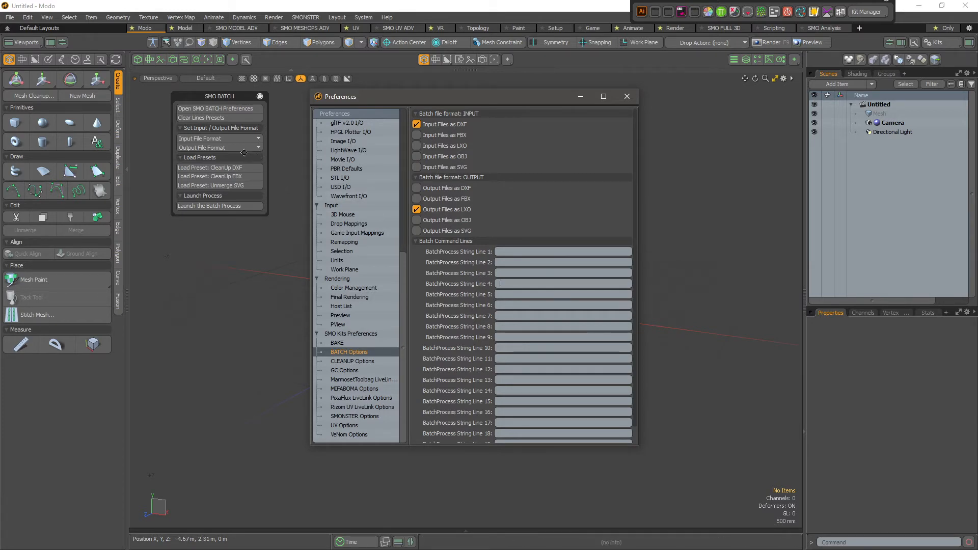
# Switch the batch input file format to OBJ and back to DXF using the SMO BATCH palette.
pyautogui.click(217, 137)
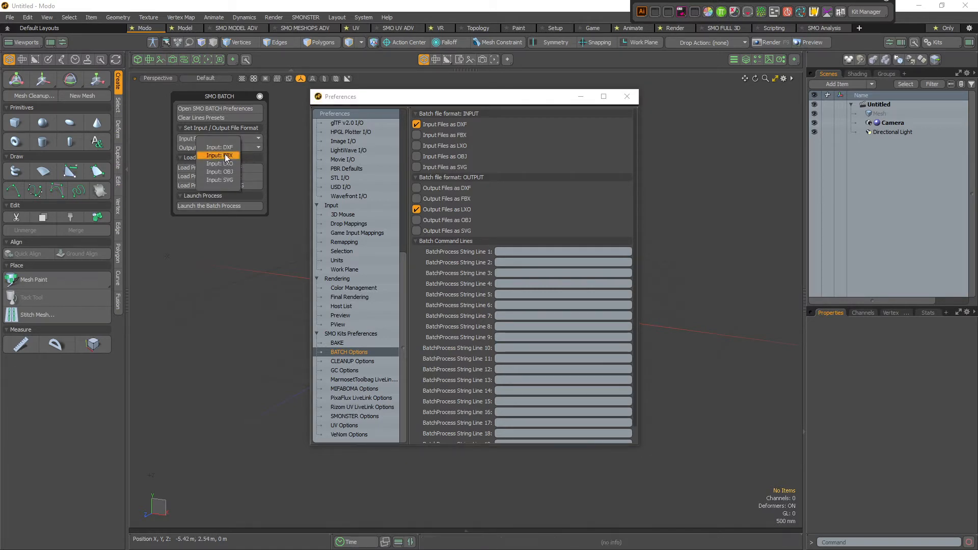
pyautogui.click(218, 173)
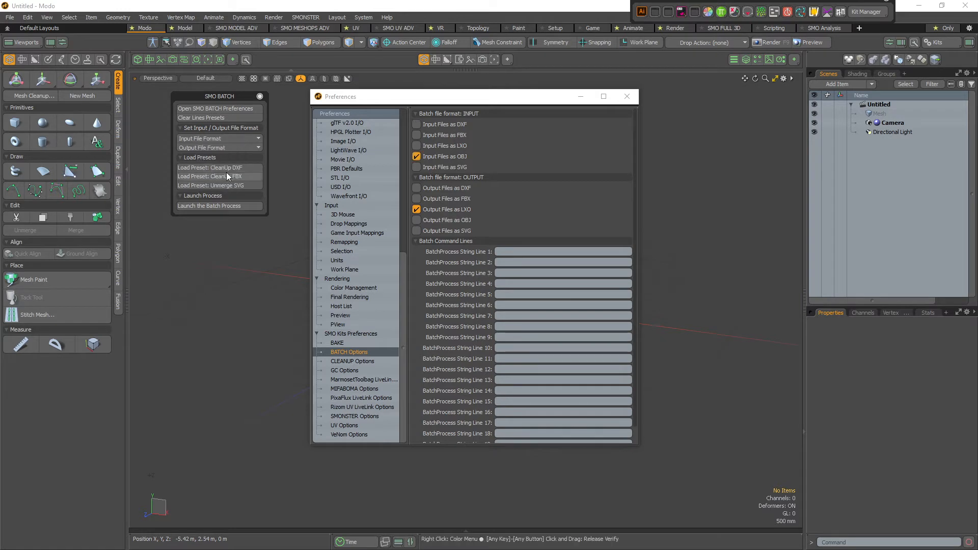
pyautogui.click(242, 140)
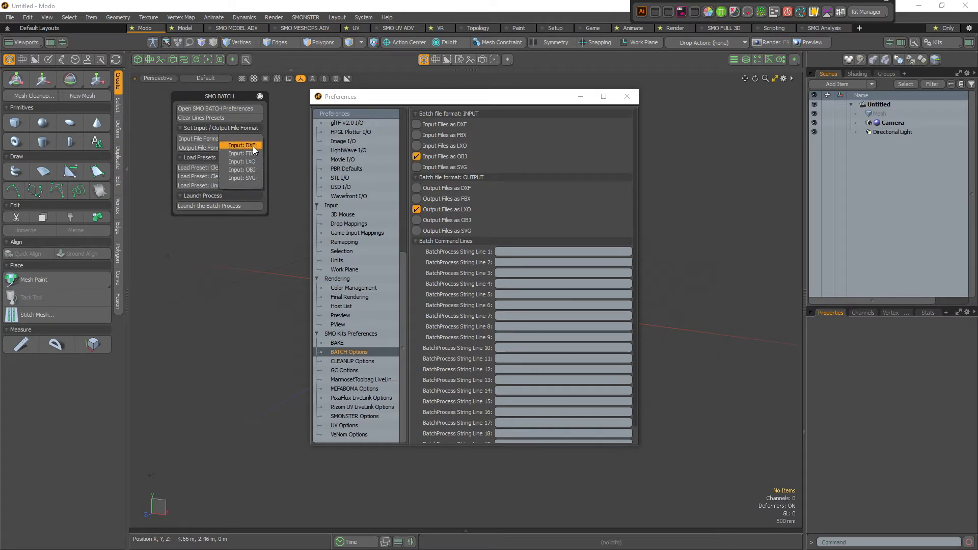
pyautogui.click(253, 146)
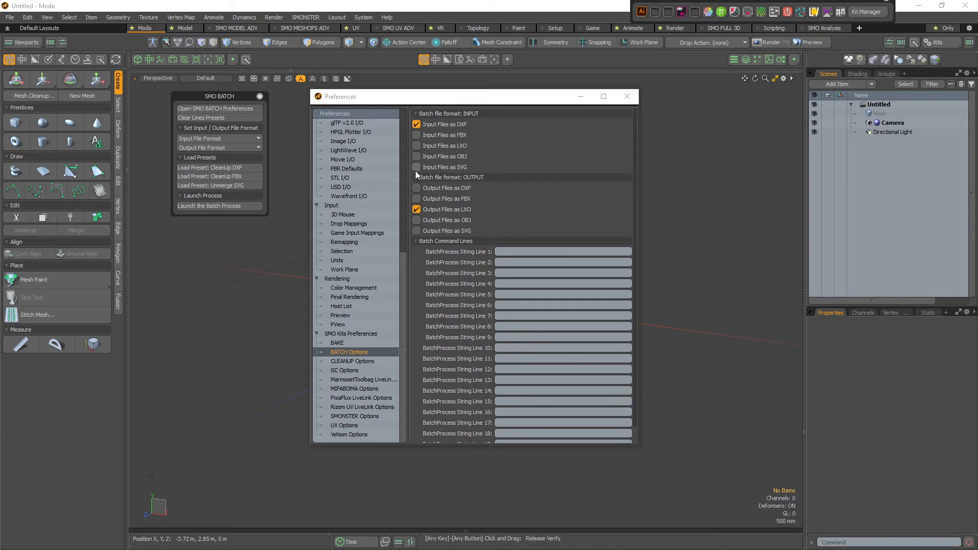
# Enable the DXF, FBX, LXO, OBJ and SVG input formats together in the batch preferences.
pyautogui.click(416, 137)
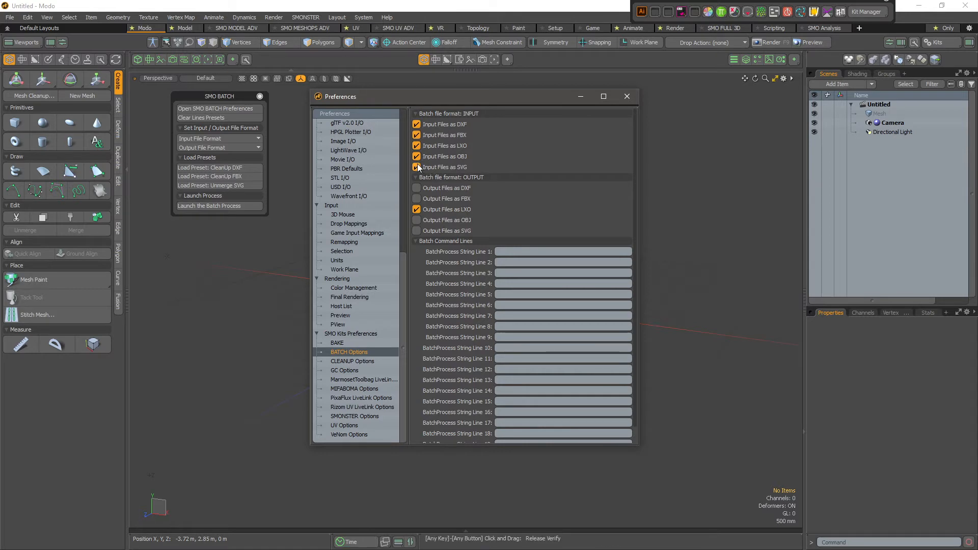
pyautogui.click(417, 146)
pyautogui.click(419, 157)
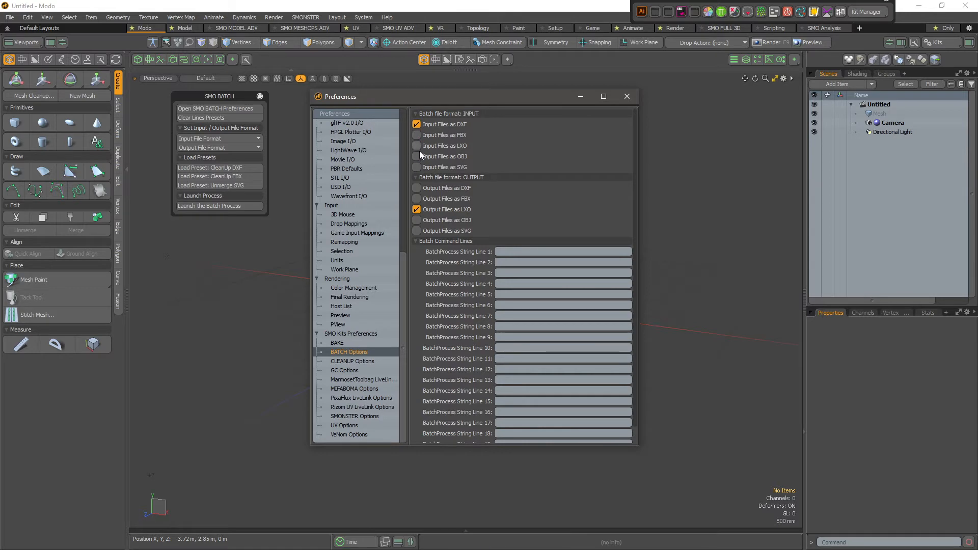
pyautogui.click(417, 145)
pyautogui.click(417, 157)
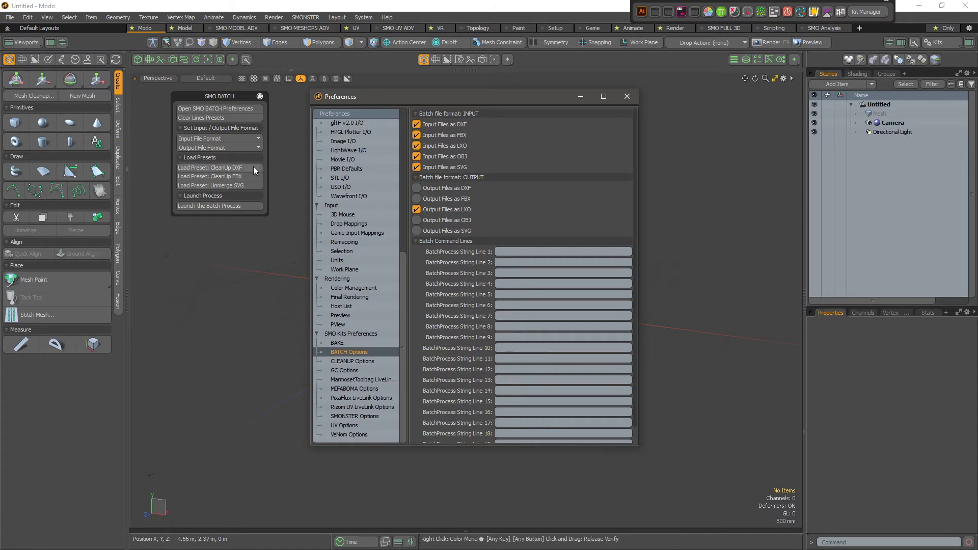
# Restrict the batch input to a single format, FBX followed by DXF, and expand the Load Presets section again.
pyautogui.click(246, 139)
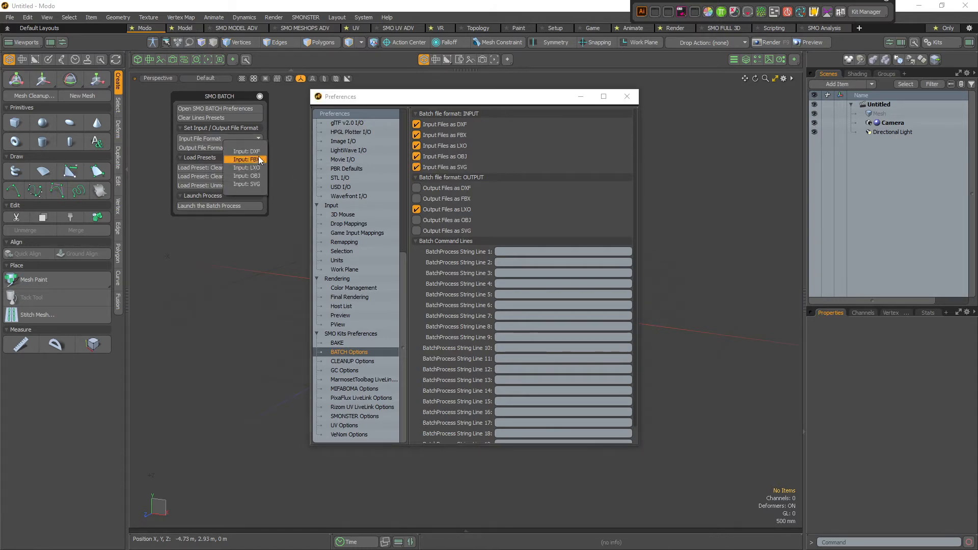
pyautogui.click(258, 157)
pyautogui.click(252, 139)
pyautogui.click(254, 151)
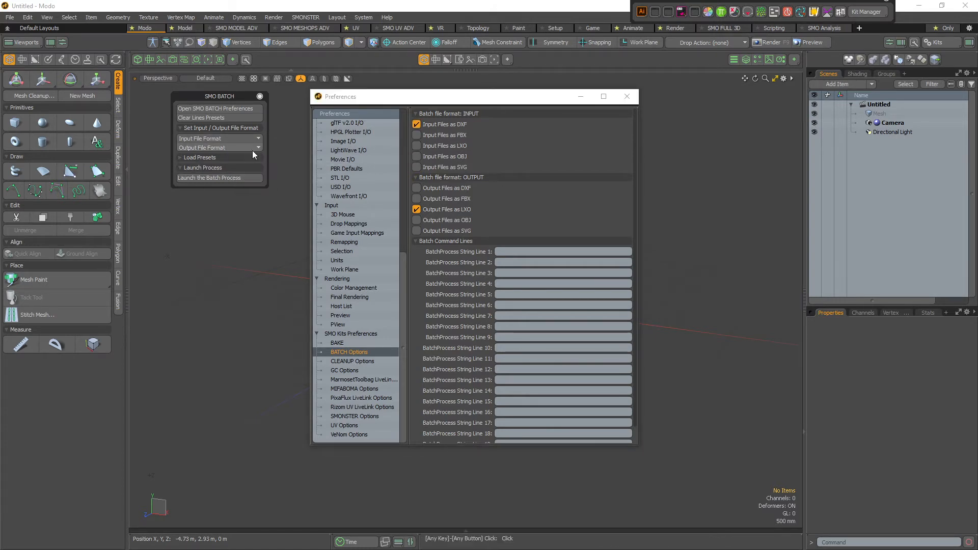
pyautogui.click(243, 157)
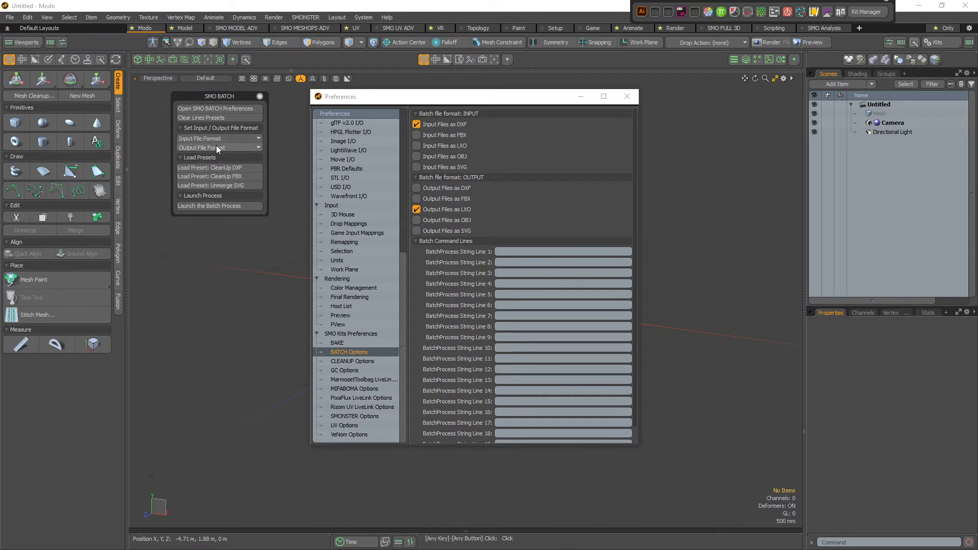
# Set the batch input file format to LXO and the output file format to SVG.
pyautogui.click(240, 140)
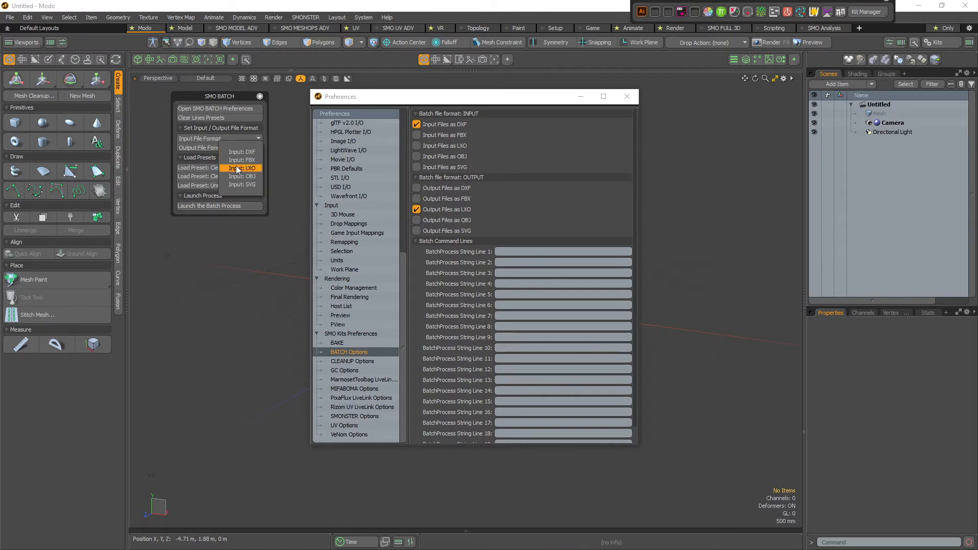
pyautogui.click(243, 174)
pyautogui.click(242, 148)
pyautogui.click(243, 201)
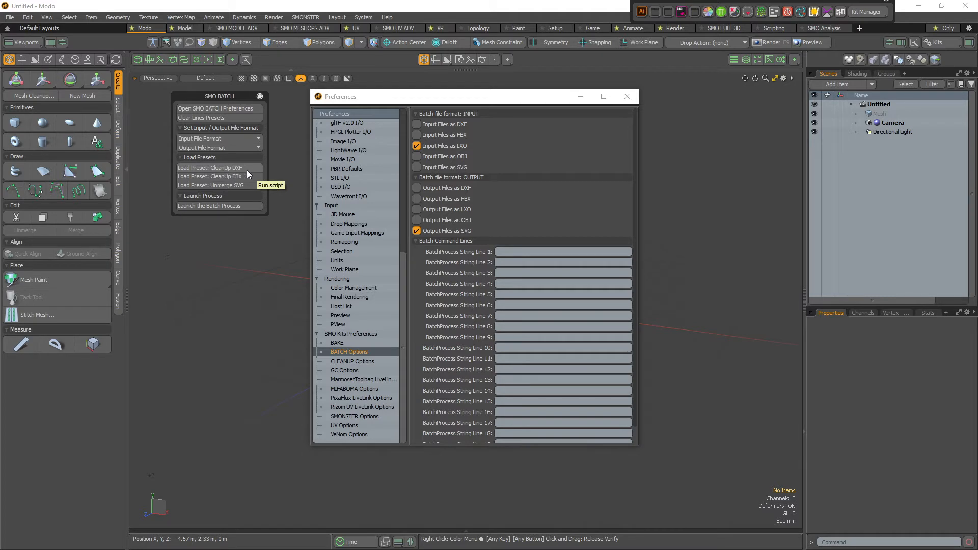
# Load the CleanUp DXF batch preset and check the three batch command lines it fills in.
pyautogui.click(231, 170)
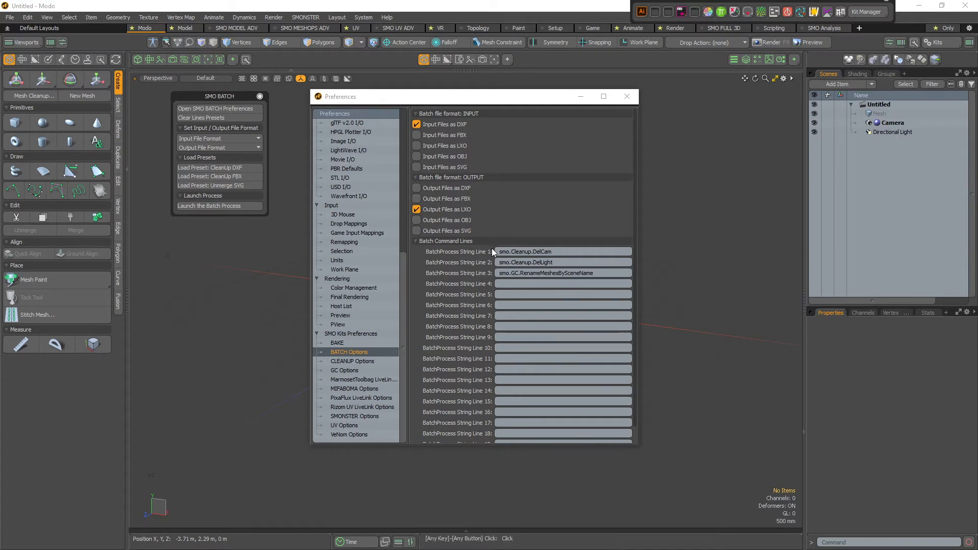
pyautogui.click(558, 253)
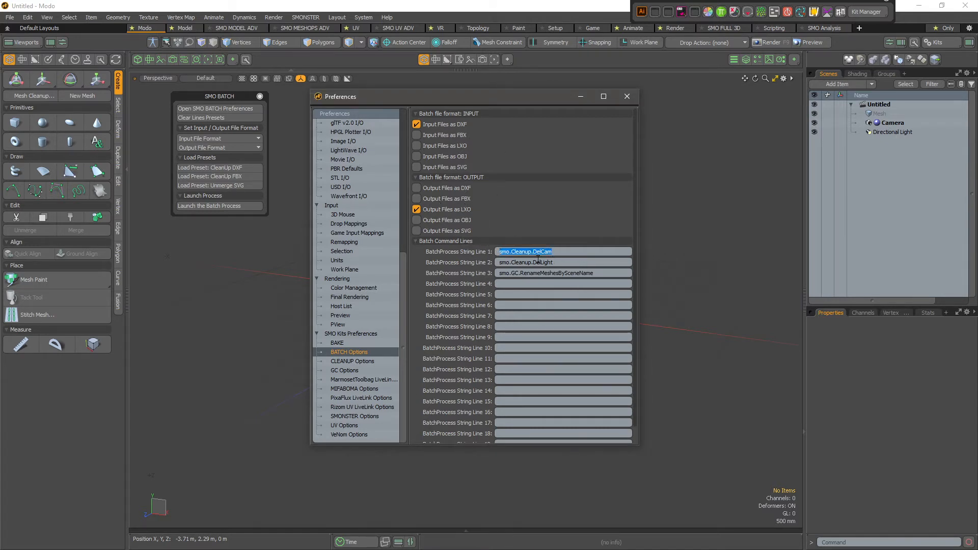
pyautogui.click(558, 262)
pyautogui.click(594, 276)
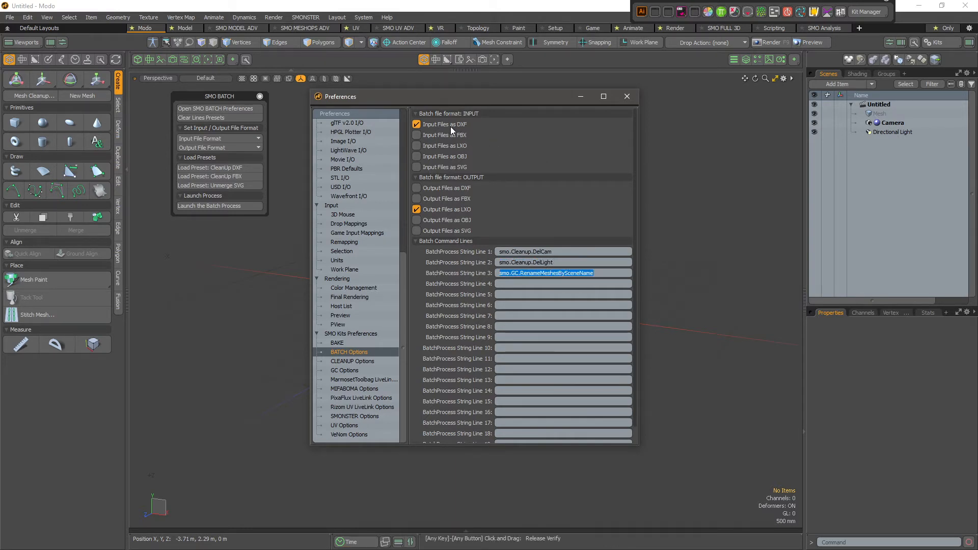
pyautogui.click(556, 252)
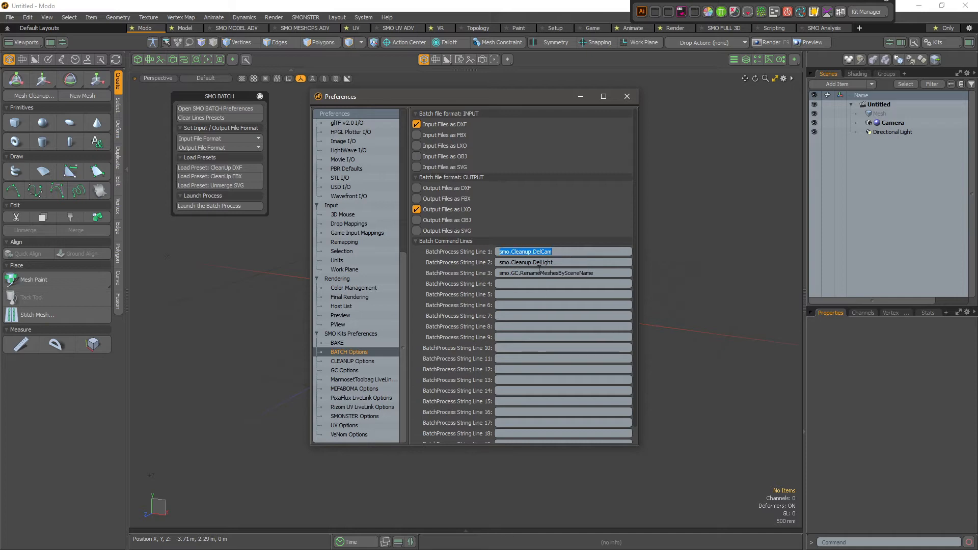
# Open the SMO CLEANUP command palette and place it beside the Preferences window.
pyautogui.click(693, 11)
pyautogui.click(692, 46)
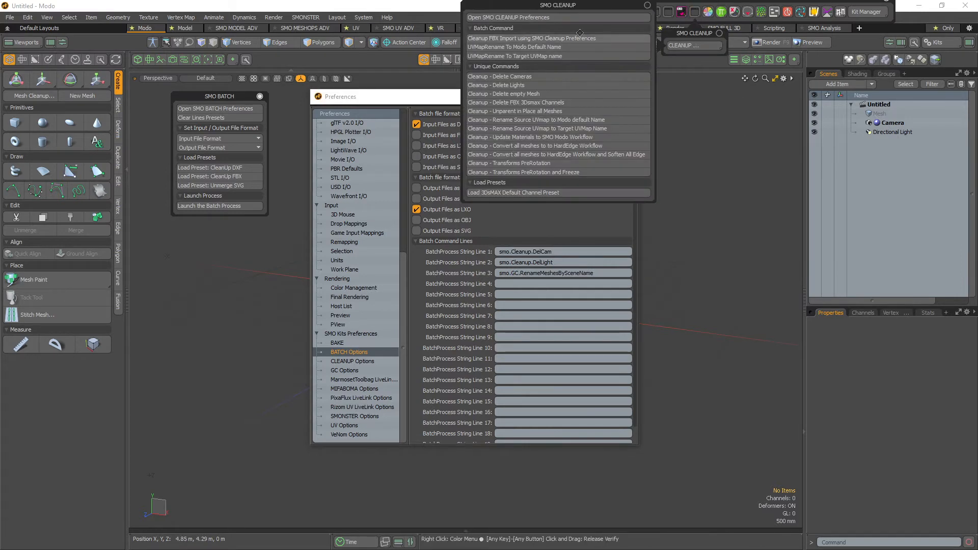
pyautogui.moveTo(585, 11); pyautogui.dragTo(780, 105)
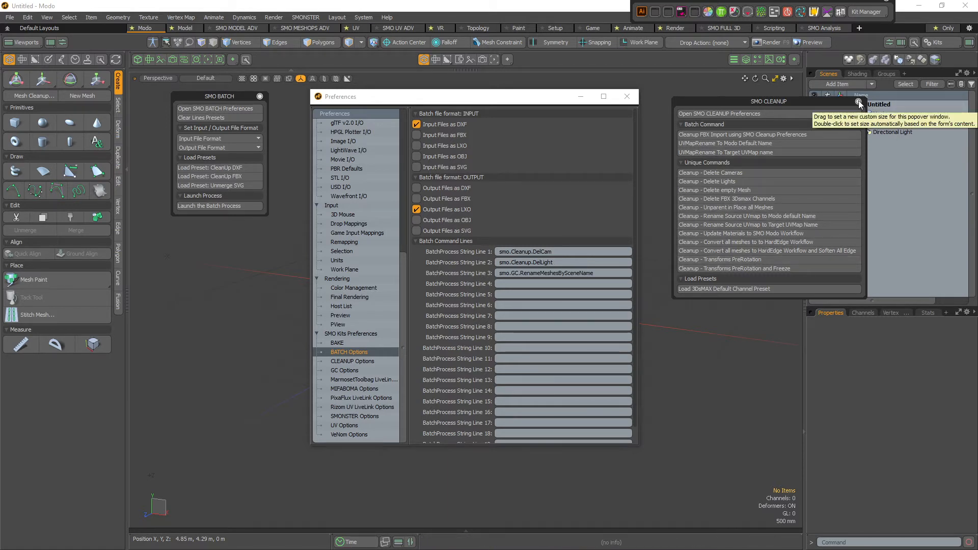
# Examine batch command lines 1 to 3 for deleting cameras, deleting lights and renaming meshes by scene name.
pyautogui.click(571, 252)
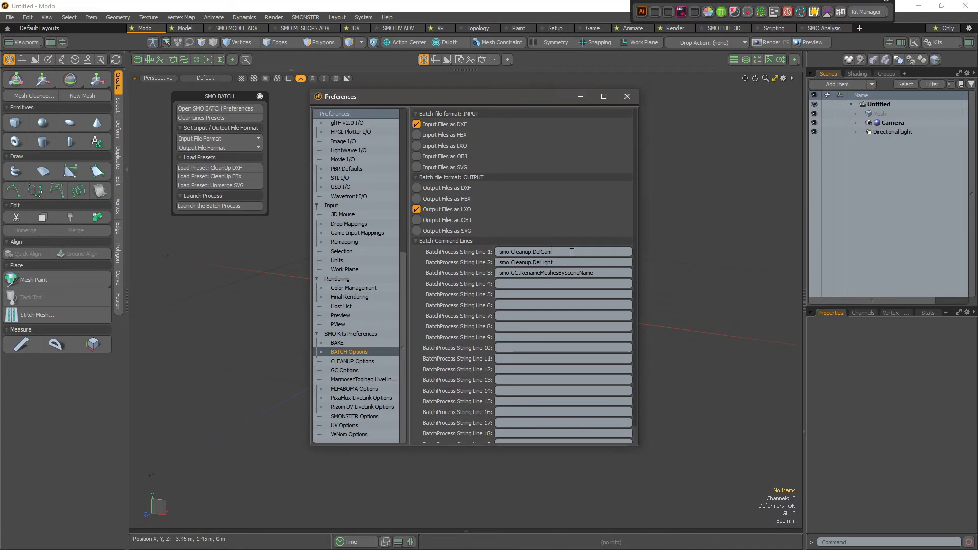
pyautogui.doubleClick(554, 252)
pyautogui.doubleClick(575, 261)
pyautogui.doubleClick(601, 272)
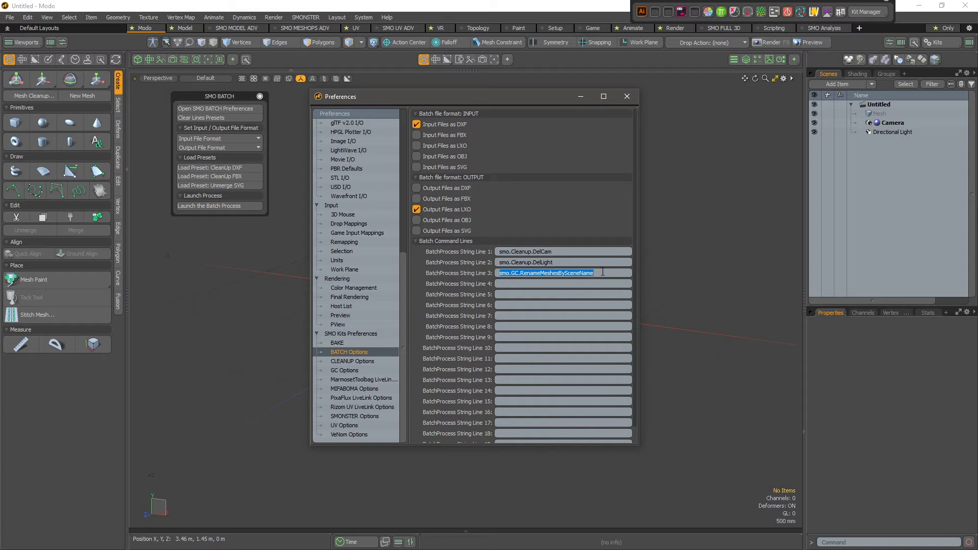
pyautogui.click(606, 273)
pyautogui.doubleClick(586, 273)
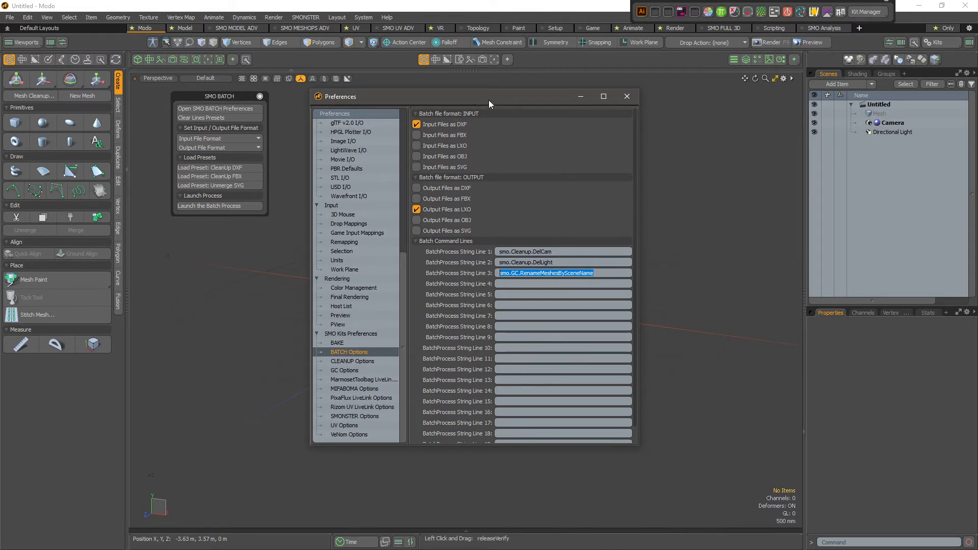
# Launch the batch process and browse to the TEST_DXF folder inside TRAINING_SCENES\SMO_BATCH as the target.
pyautogui.moveTo(488, 100); pyautogui.dragTo(517, 95)
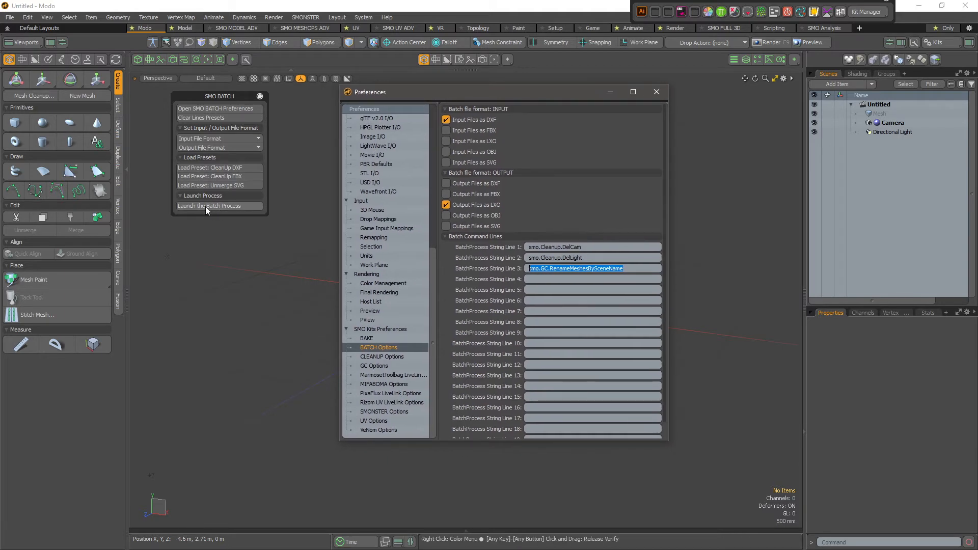
pyautogui.click(219, 207)
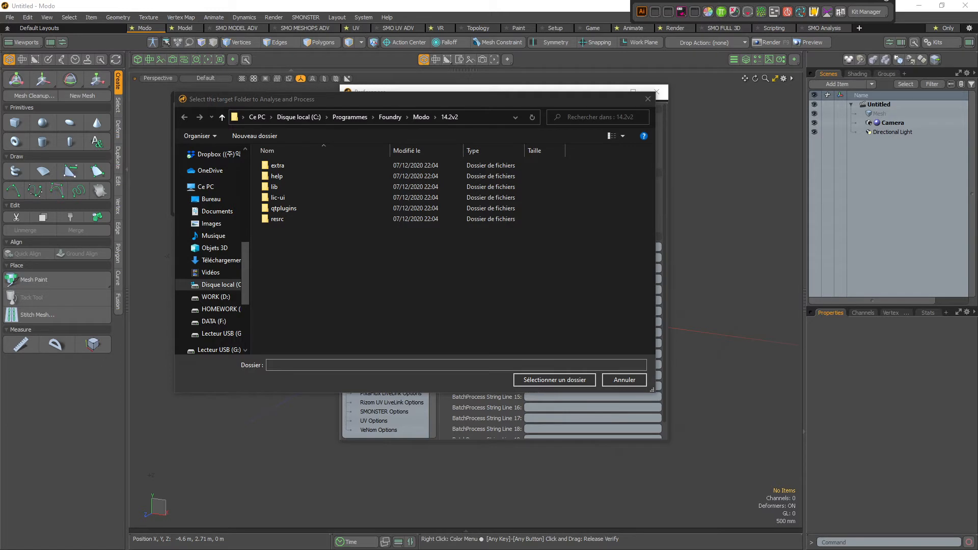
pyautogui.click(472, 115)
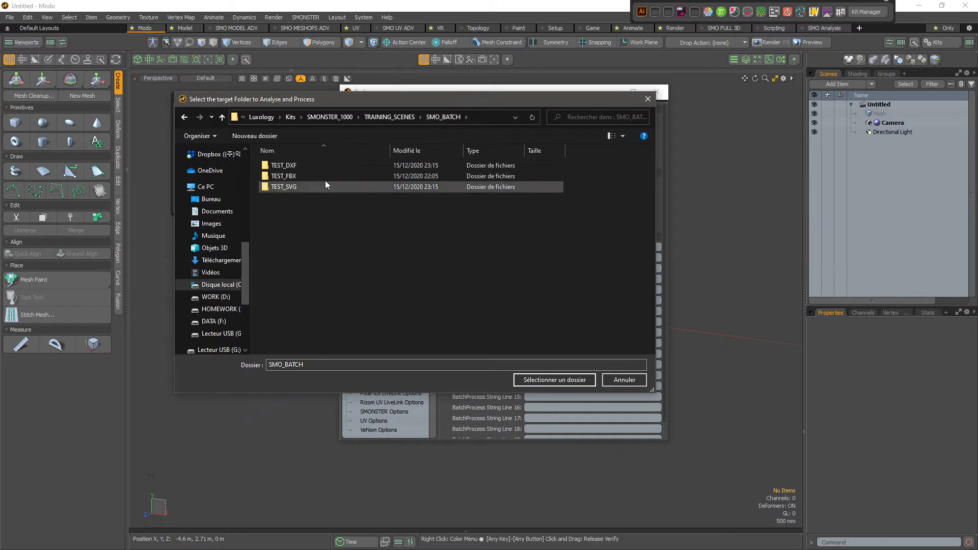
pyautogui.click(289, 166)
pyautogui.doubleClick(335, 166)
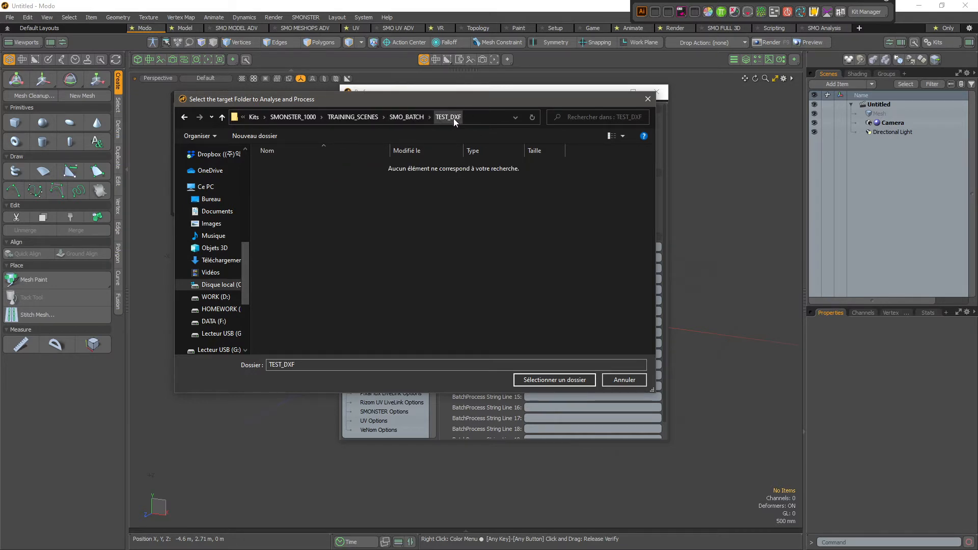
# Switch to File Explorer to inspect the source files in the TEST_DXF folder, and close it again.
pyautogui.moveTo(448, 549); pyautogui.dragTo(485, 194)
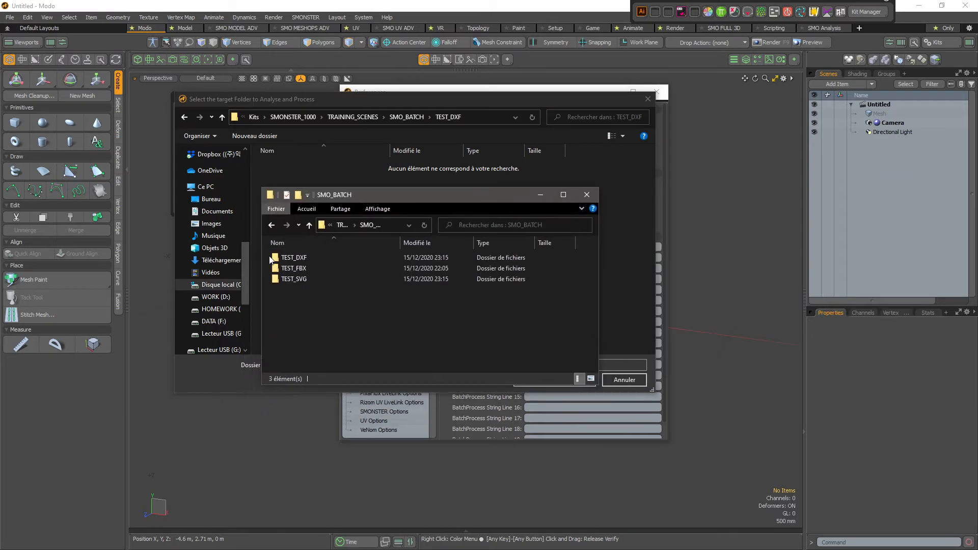
pyautogui.doubleClick(307, 260)
pyautogui.click(305, 257)
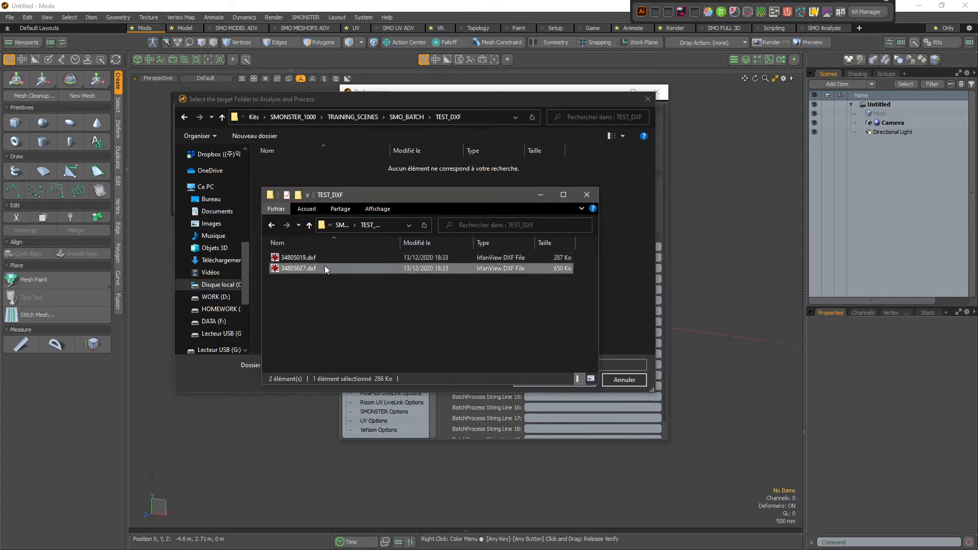
pyautogui.click(326, 267)
pyautogui.click(587, 194)
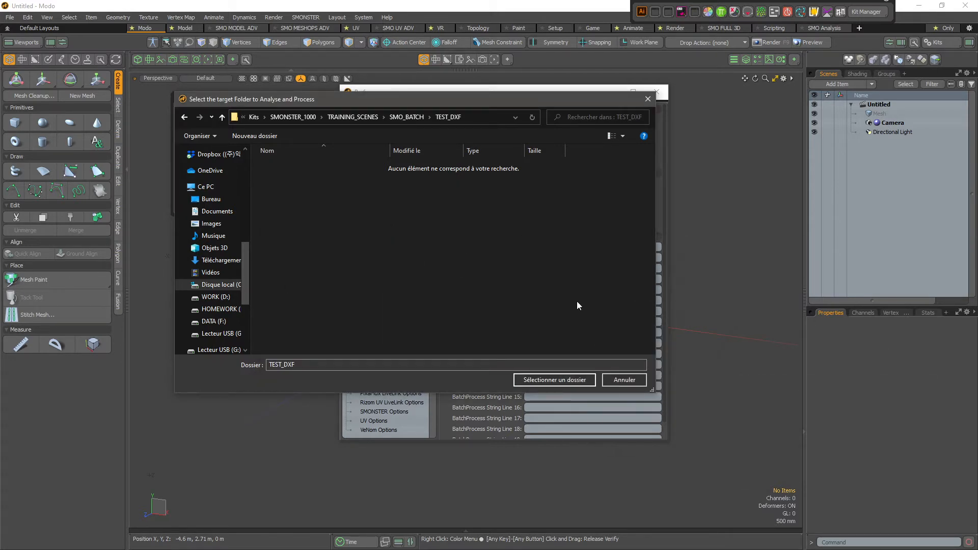
# Run the batch on the TEST_DXF folder and open its LXO output subfolder in File Explorer.
pyautogui.click(548, 380)
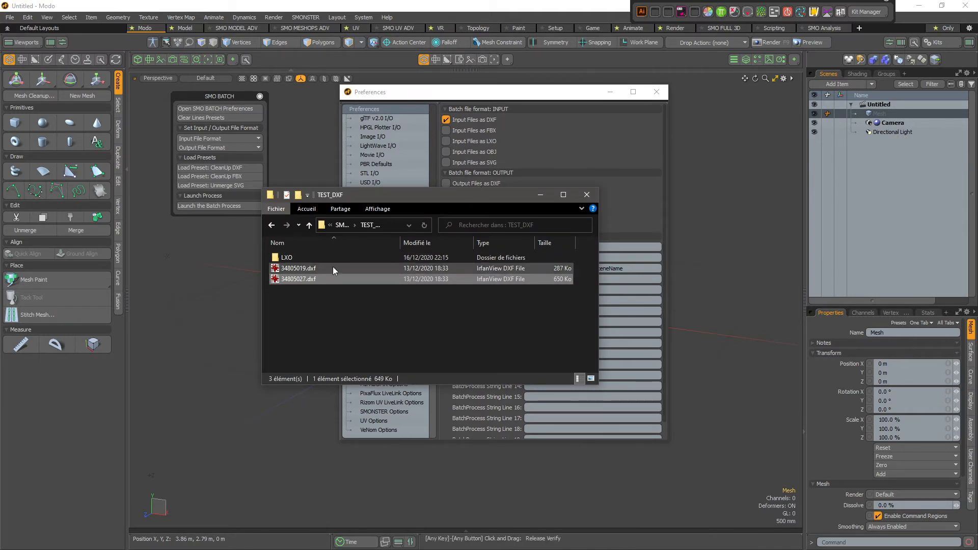
pyautogui.click(312, 258)
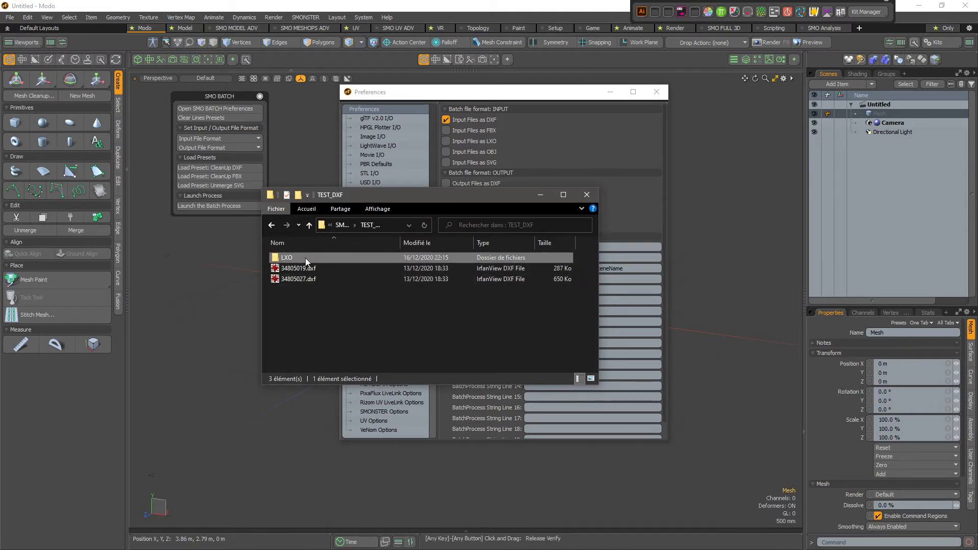
pyautogui.doubleClick(318, 258)
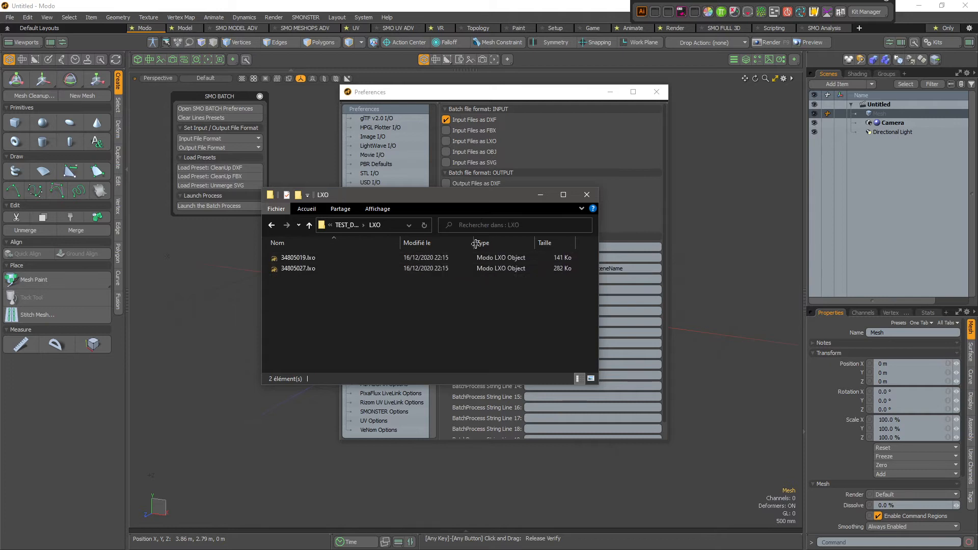
pyautogui.moveTo(493, 201); pyautogui.dragTo(616, 267)
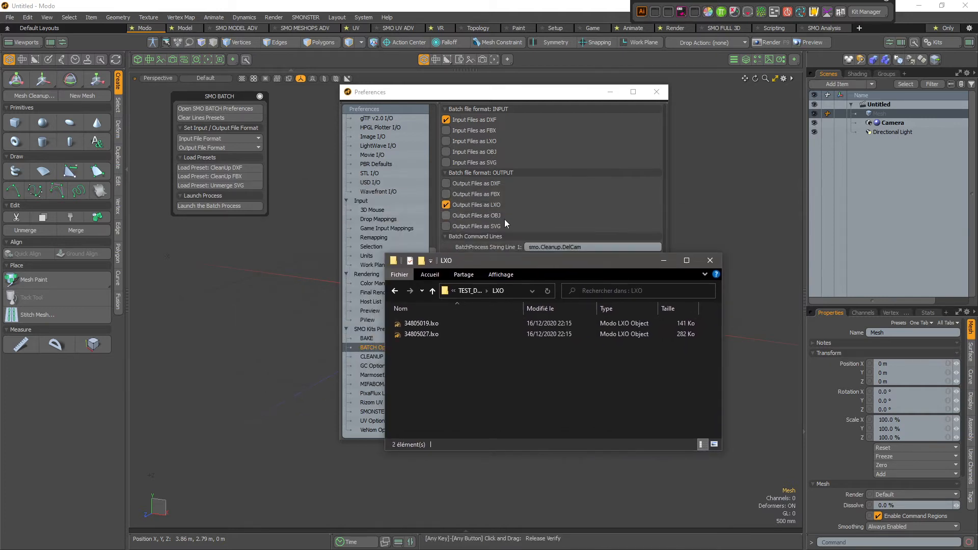
# Open the converted file 34805019.lxo in Modo to inspect its mesh items, and close that scene.
pyautogui.moveTo(427, 324)
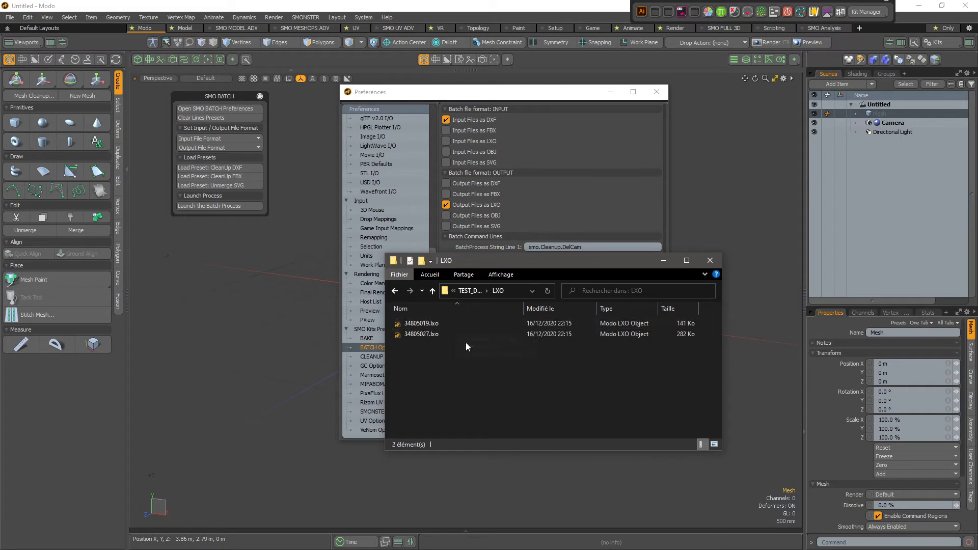
pyautogui.click(432, 323)
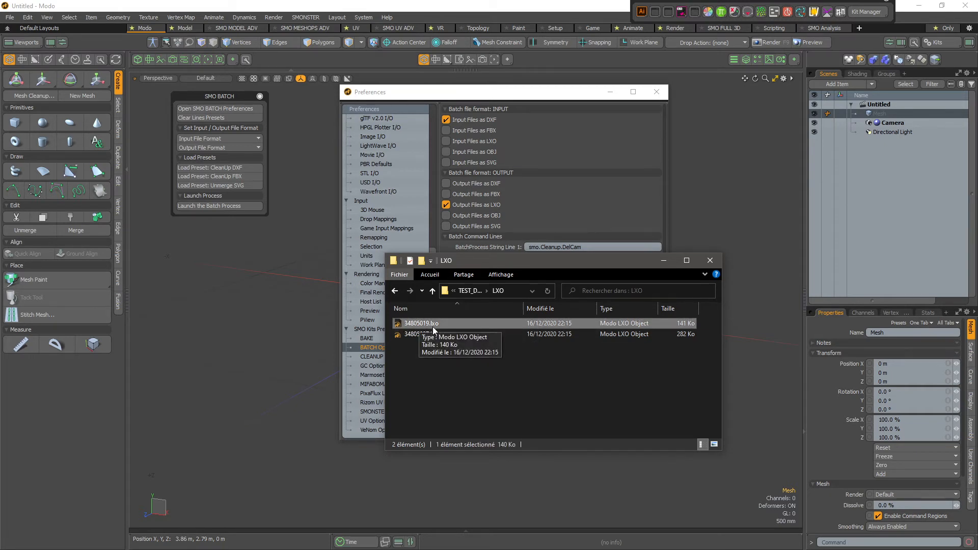
pyautogui.doubleClick(448, 325)
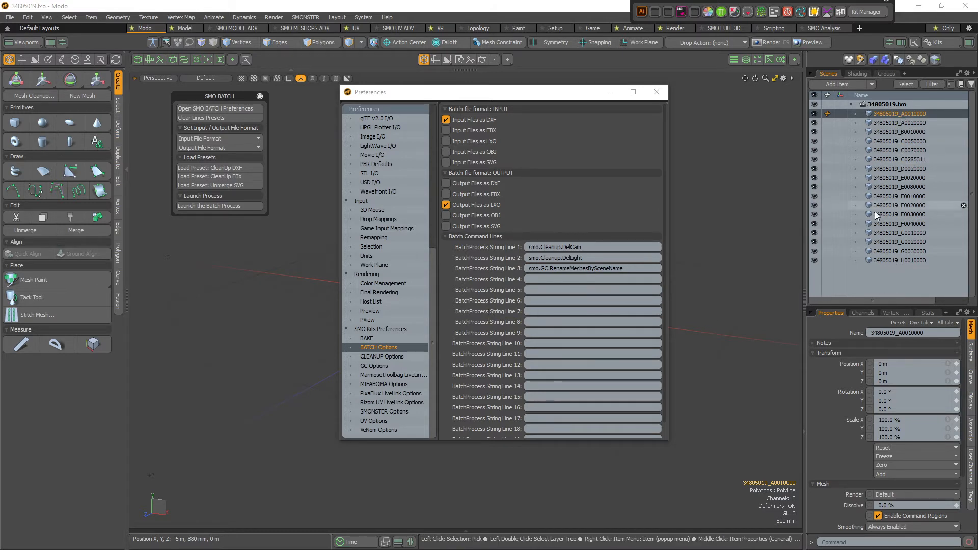
pyautogui.click(963, 105)
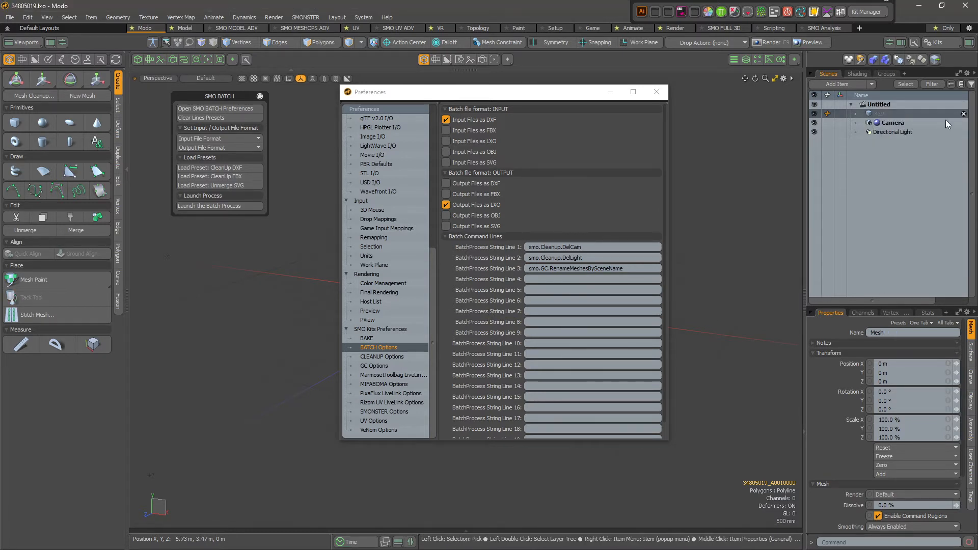
# Load the CleanUp FBX batch preset and open the SMO CLEANUP palette beside the Preferences window.
pyautogui.click(222, 176)
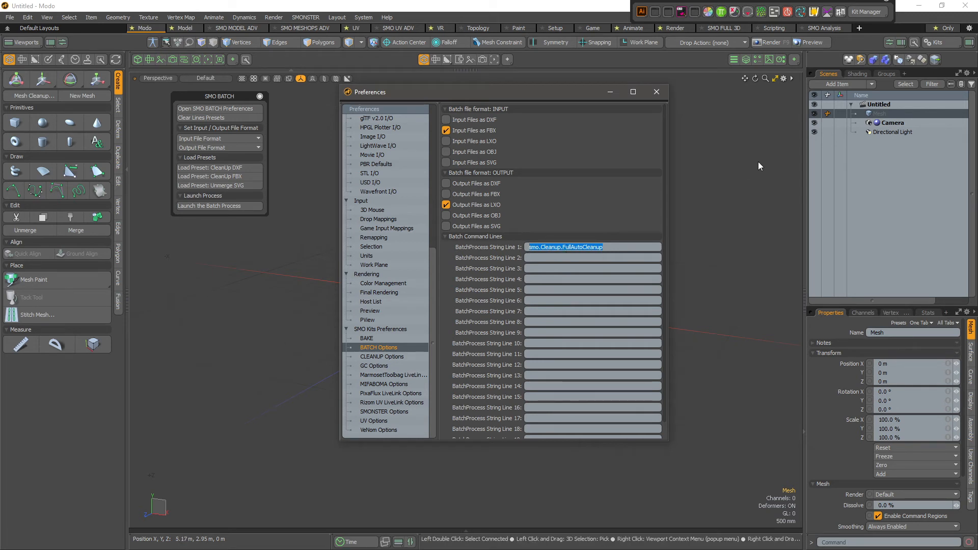
pyautogui.moveTo(574, 93); pyautogui.dragTo(494, 108)
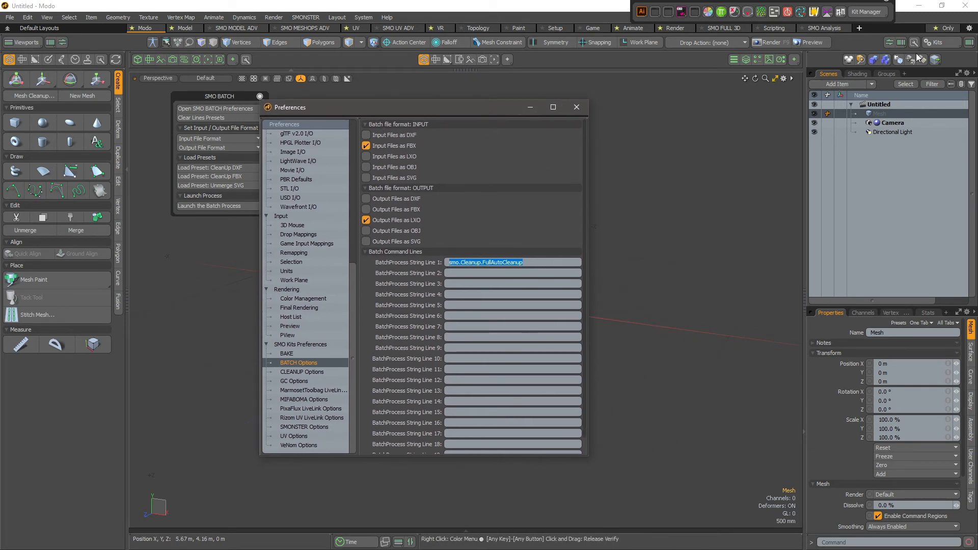
pyautogui.click(938, 43)
pyautogui.click(695, 12)
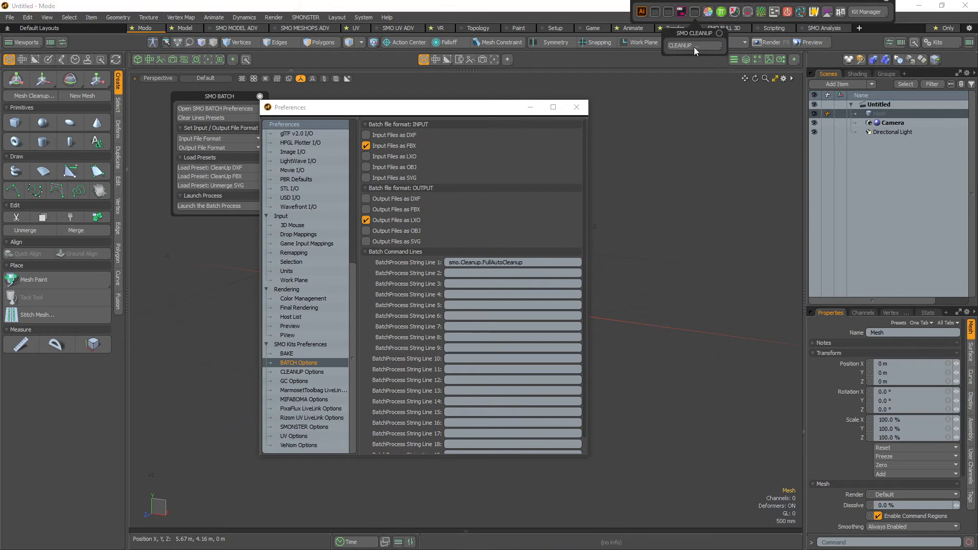
pyautogui.click(698, 46)
pyautogui.moveTo(611, 5); pyautogui.dragTo(745, 108)
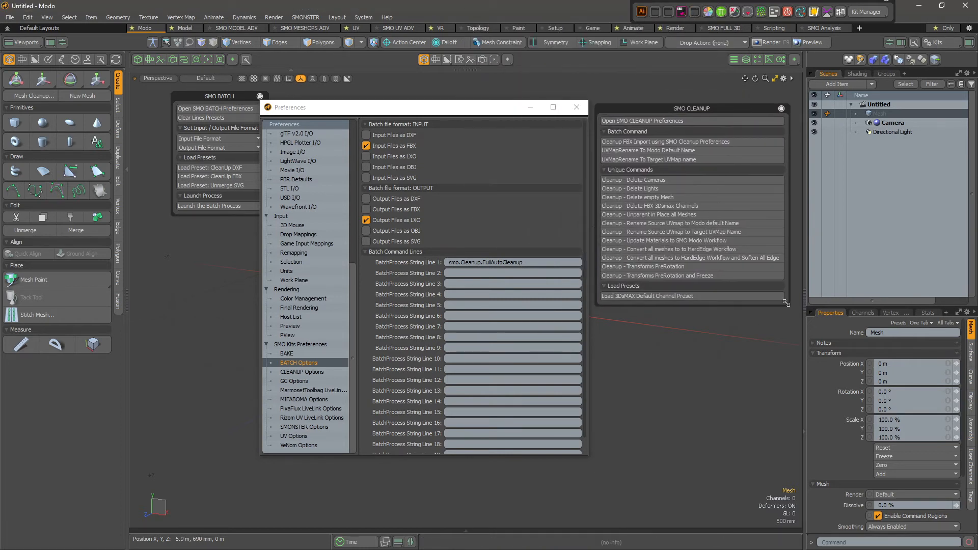
# Open the SMO CLEANUP preferences to review the automatic cleanup values, expand the UV Maps list, and close the preferences.
pyautogui.click(667, 121)
pyautogui.click(640, 123)
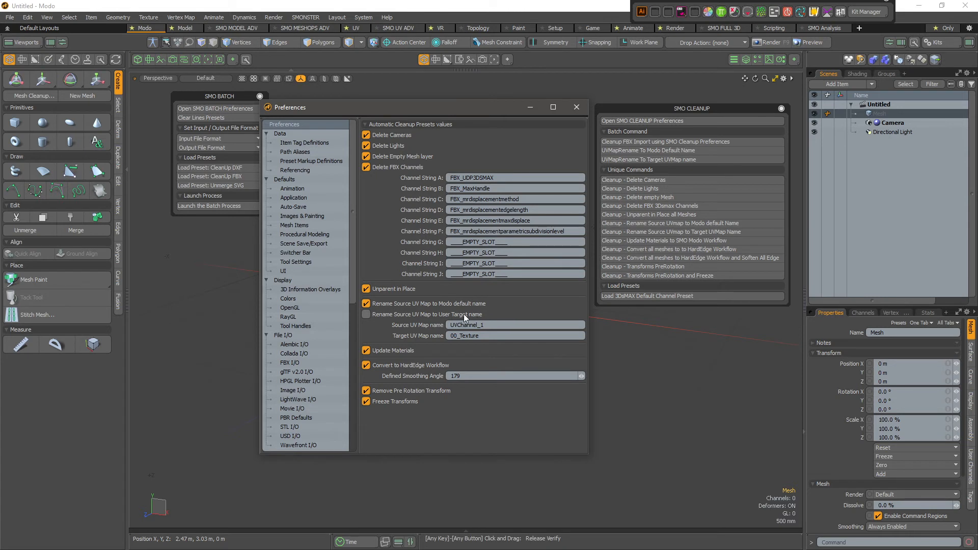
pyautogui.click(891, 313)
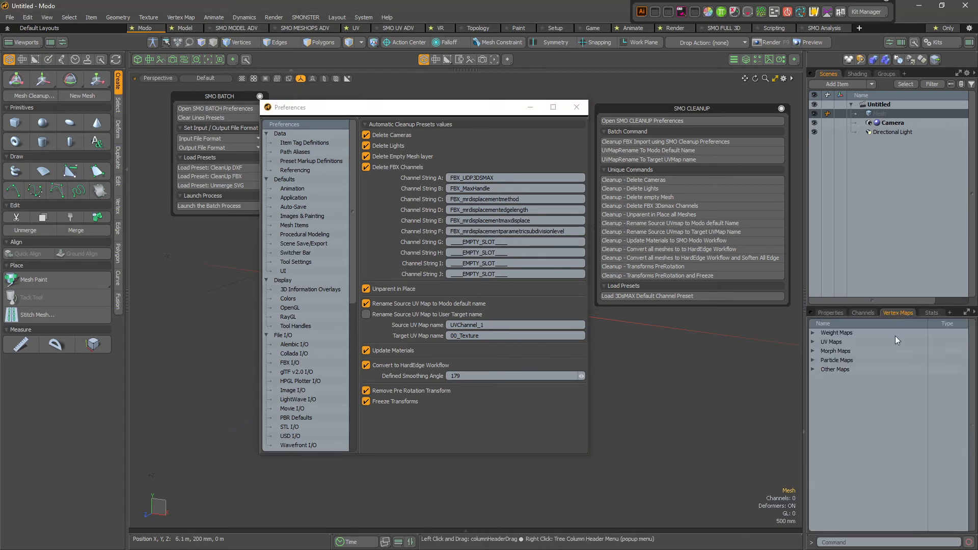
pyautogui.click(813, 343)
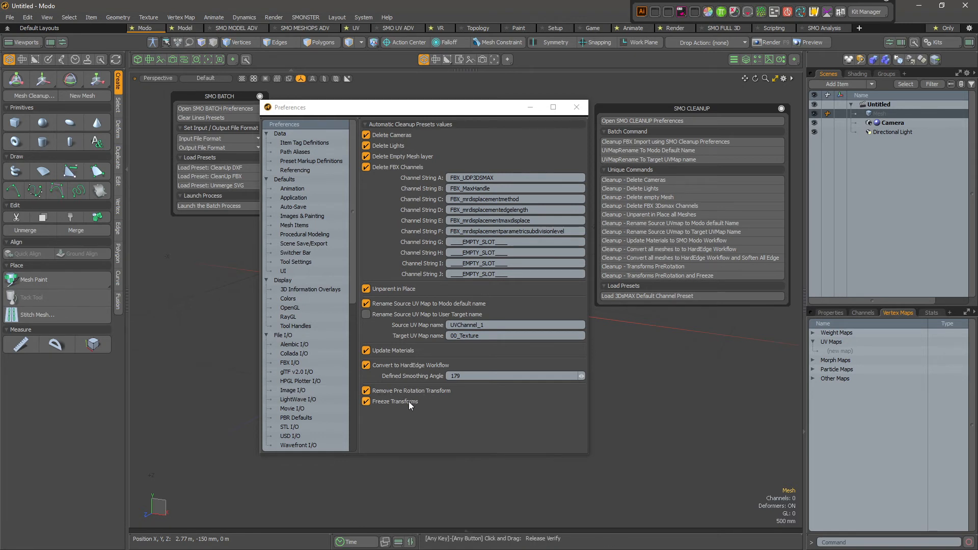
pyautogui.click(578, 109)
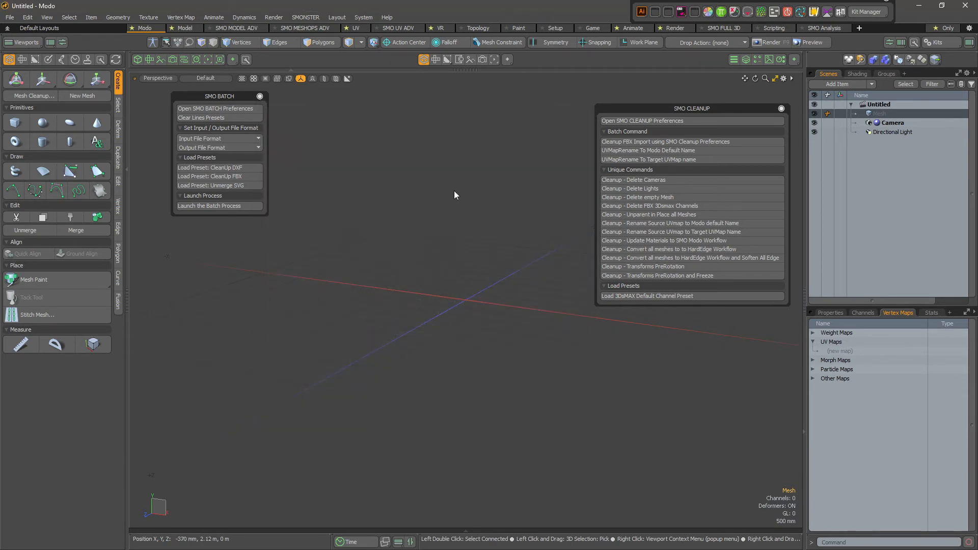
# Launch the batch process and browse to the TEST_FBX folder within the SMO_BATCH training scenes as the target.
pyautogui.click(219, 205)
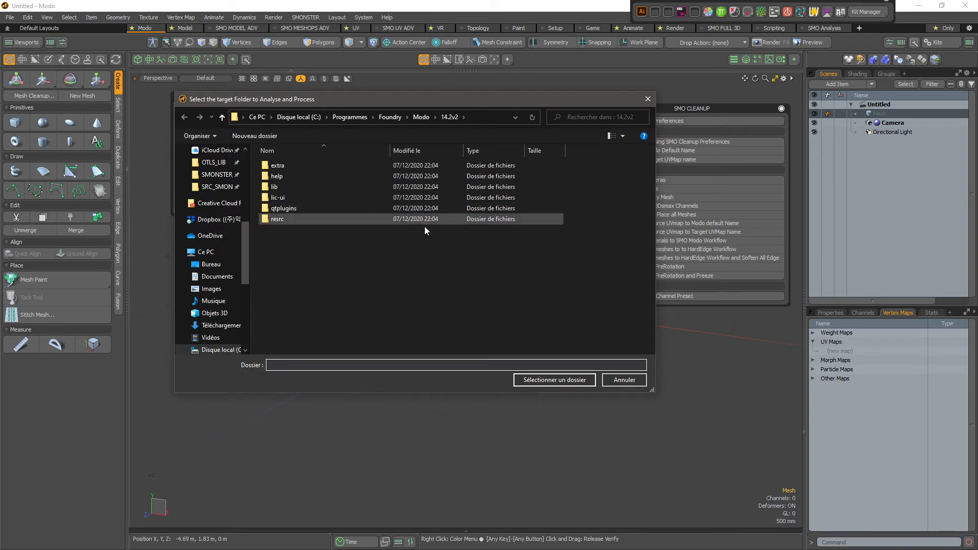
pyautogui.click(495, 117)
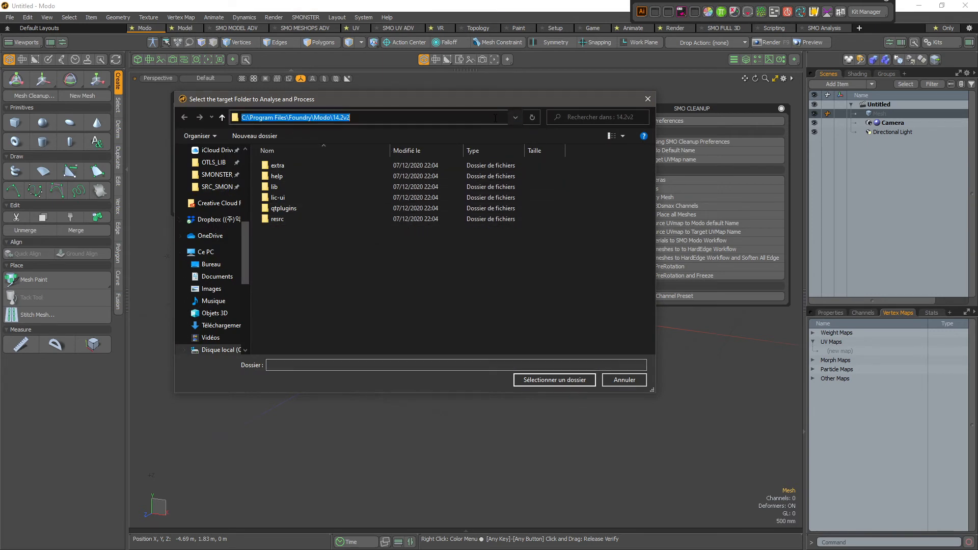
pyautogui.hotkey('ctrl', 'v')
pyautogui.press('Return')
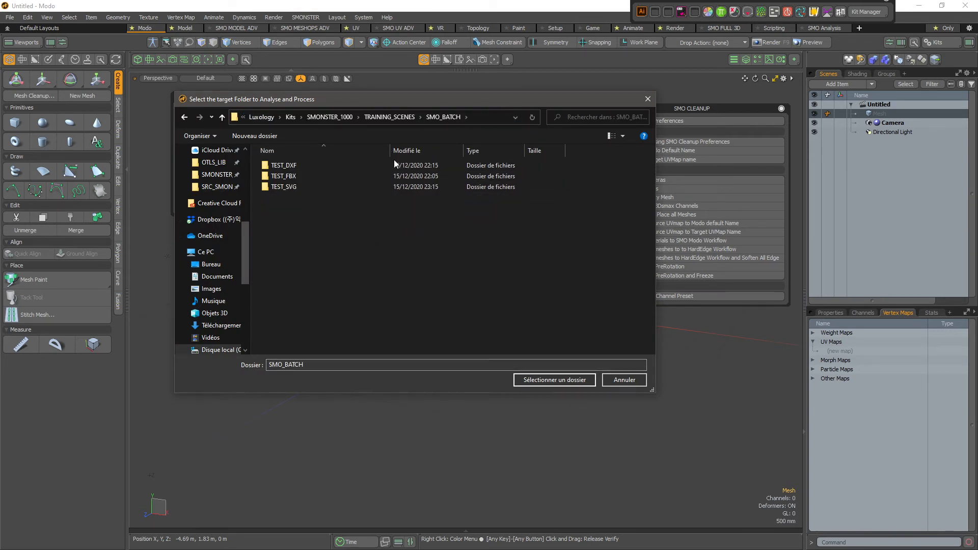
pyautogui.click(322, 187)
pyautogui.doubleClick(334, 176)
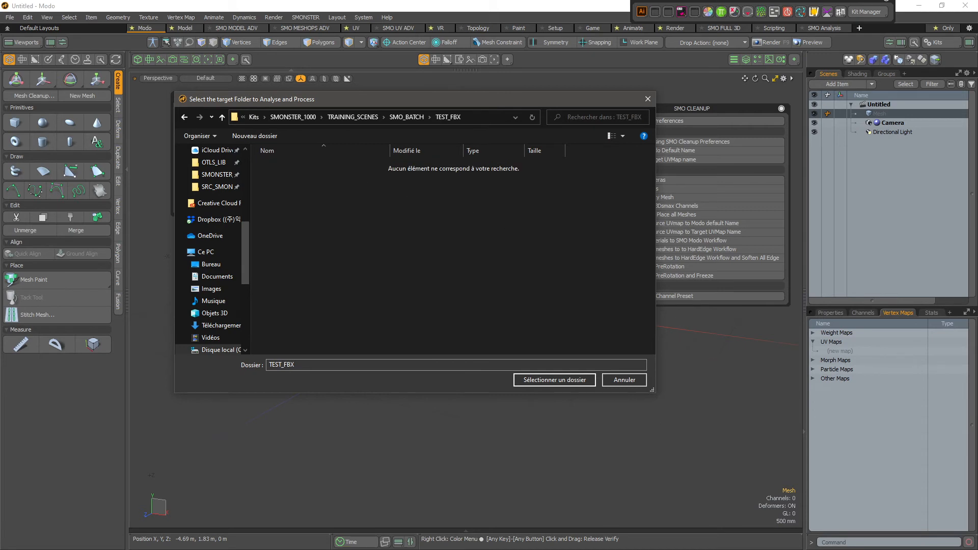
# Switch to File Explorer and delete the LXO output subfolder from the TEST_DXF folder.
pyautogui.hotkey('alt', 'Tab')
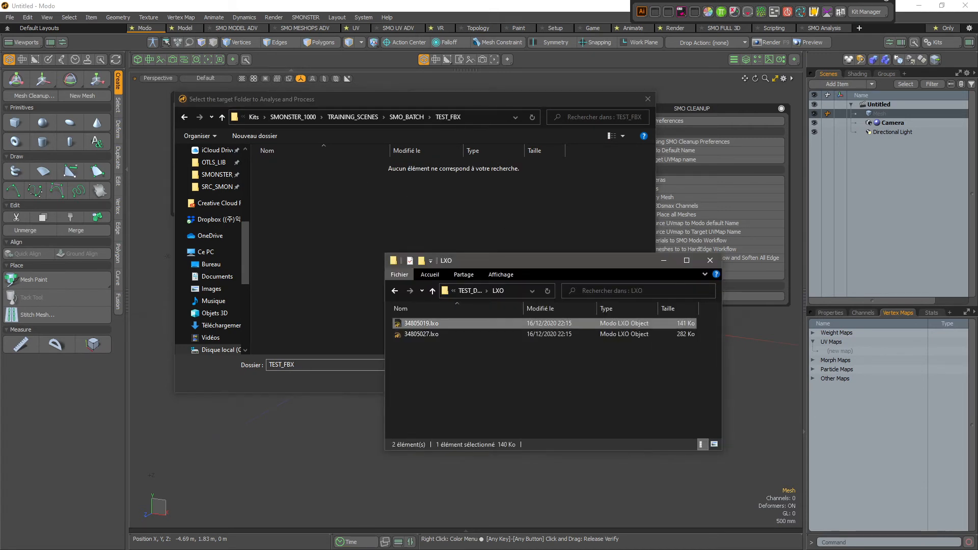
pyautogui.moveTo(542, 261); pyautogui.dragTo(445, 262)
pyautogui.click(380, 294)
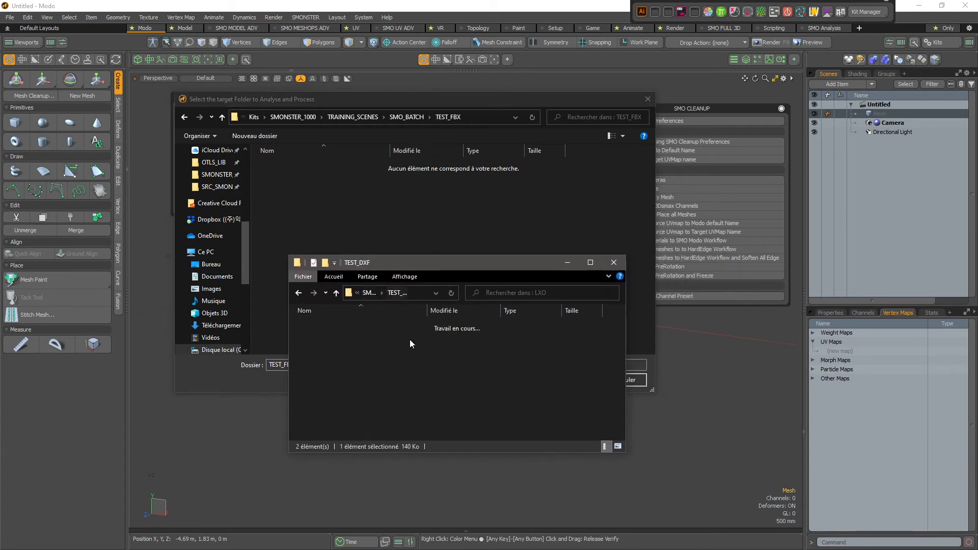
pyautogui.click(352, 325)
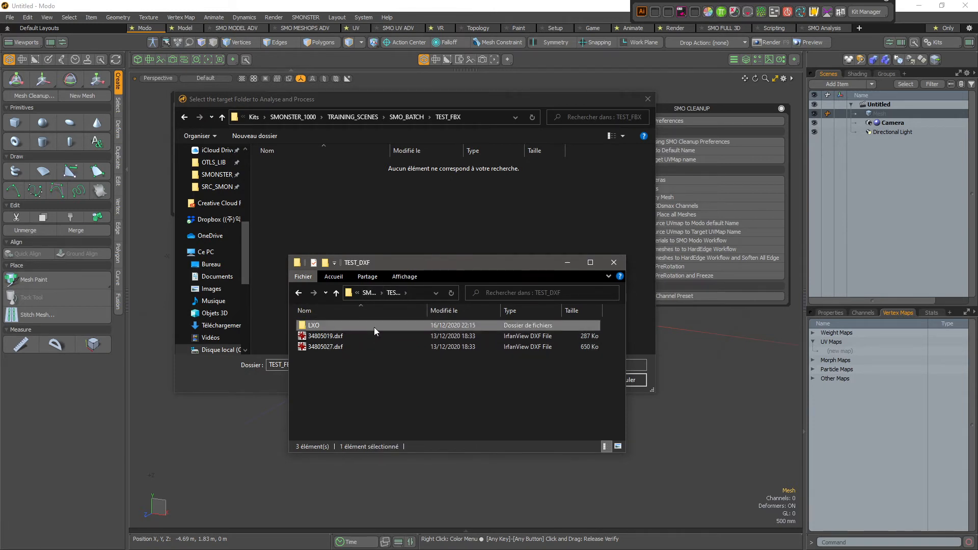
pyautogui.press('Delete')
pyautogui.press('Escape')
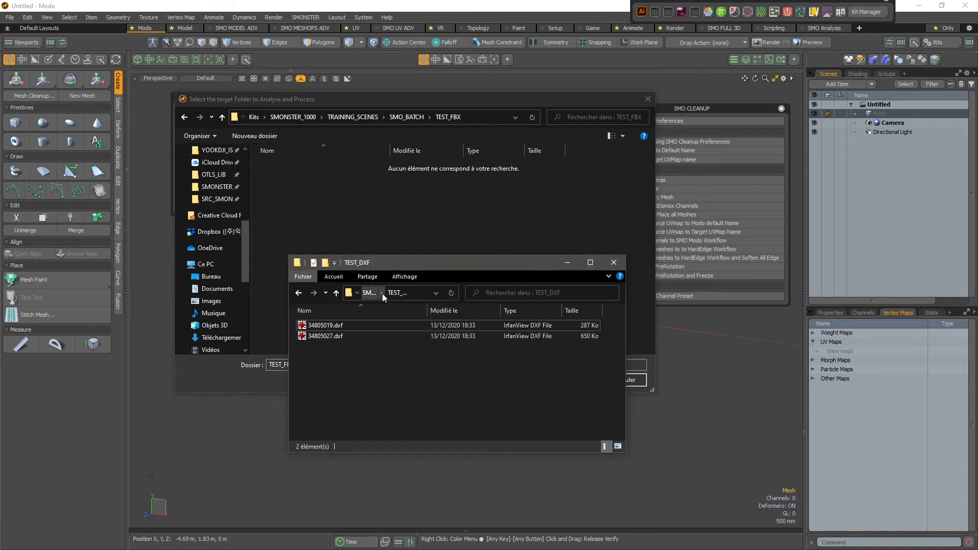
# Show the source FBX files of the TEST_FBX folder in File Explorer and run the batch on that folder.
pyautogui.click(336, 294)
pyautogui.doubleClick(344, 336)
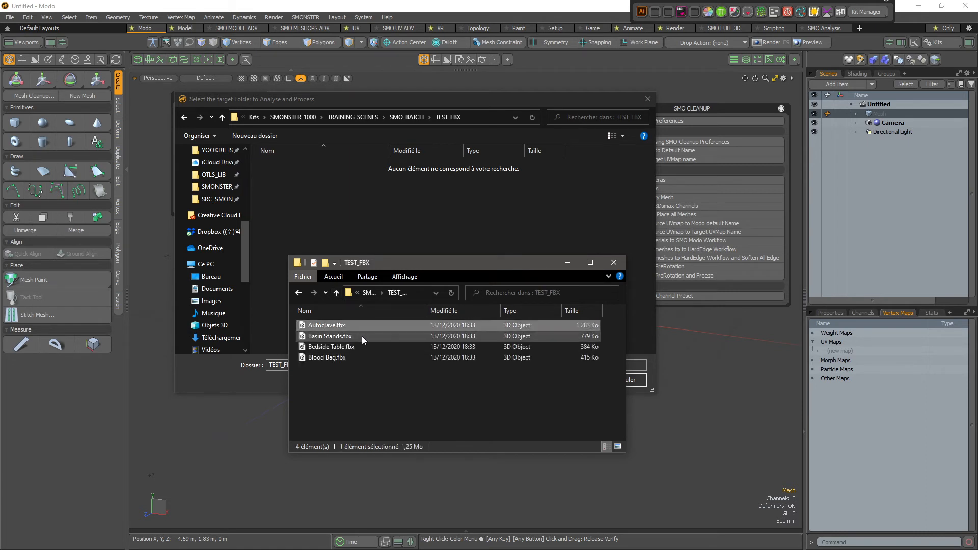
pyautogui.click(367, 347)
pyautogui.click(389, 325)
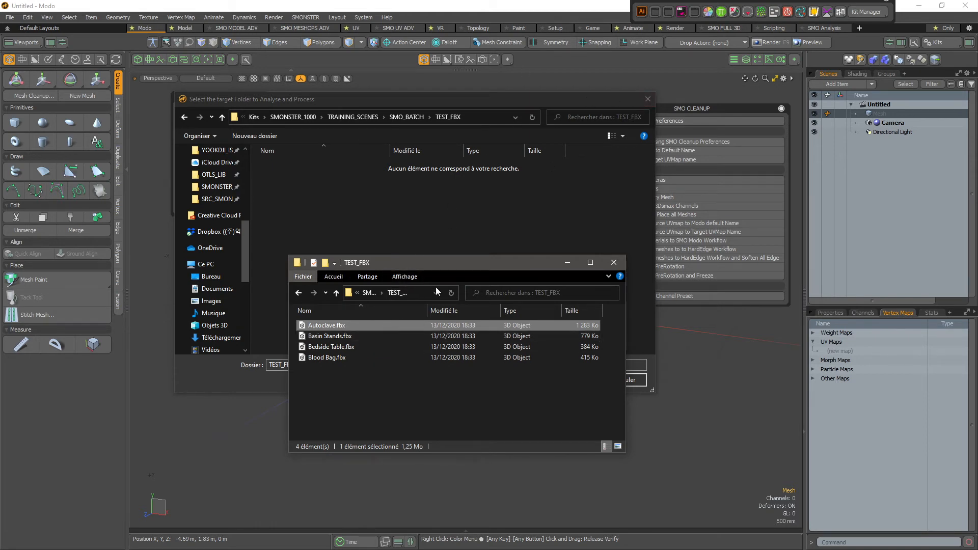
pyautogui.click(579, 101)
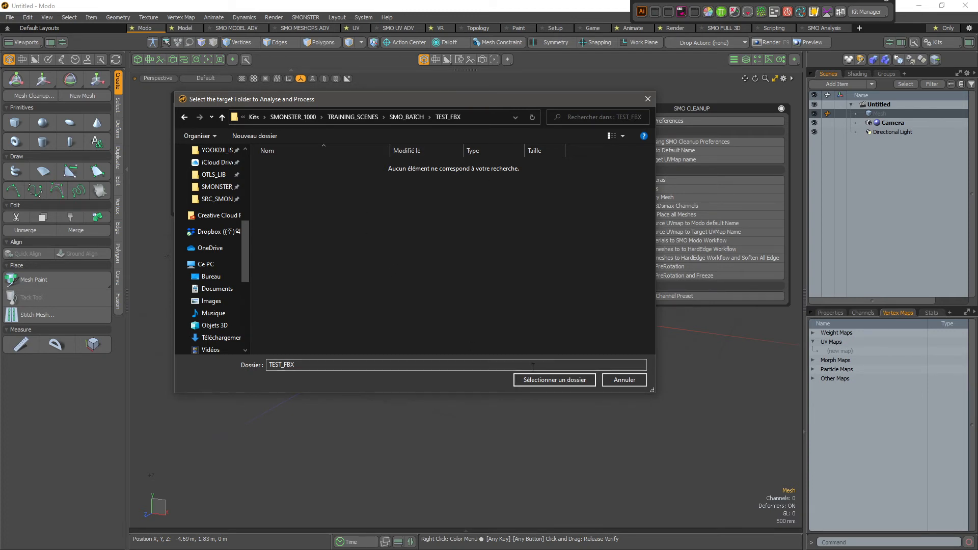
pyautogui.click(560, 382)
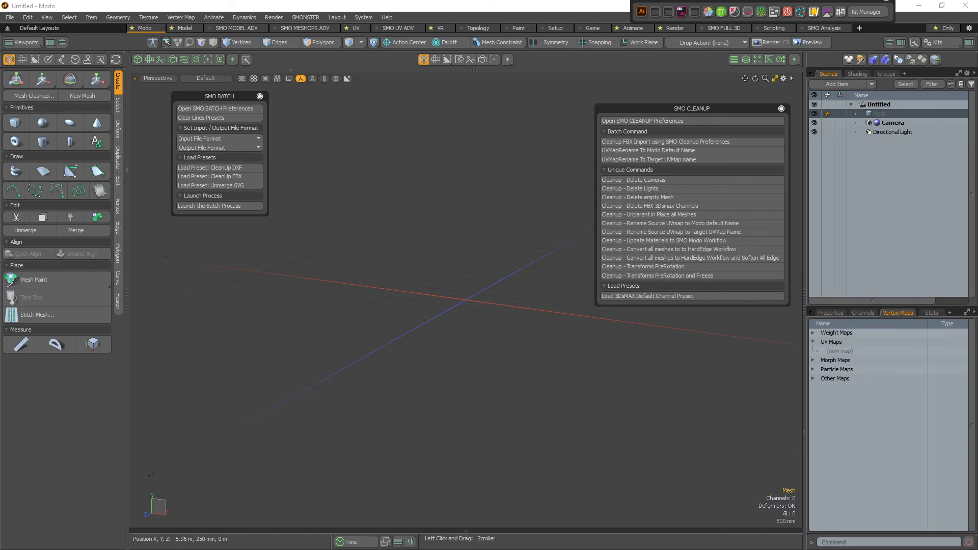
# Open Autoclave.lxo from the LXO output subfolder in Modo and select the Medical Autoclave Body mesh.
pyautogui.doubleClick(358, 322)
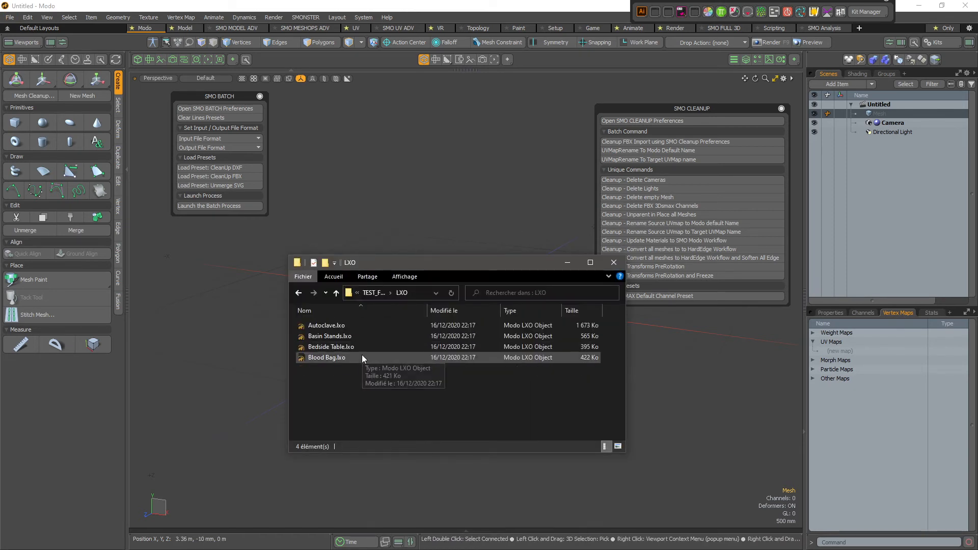
pyautogui.click(327, 328)
pyautogui.doubleClick(337, 328)
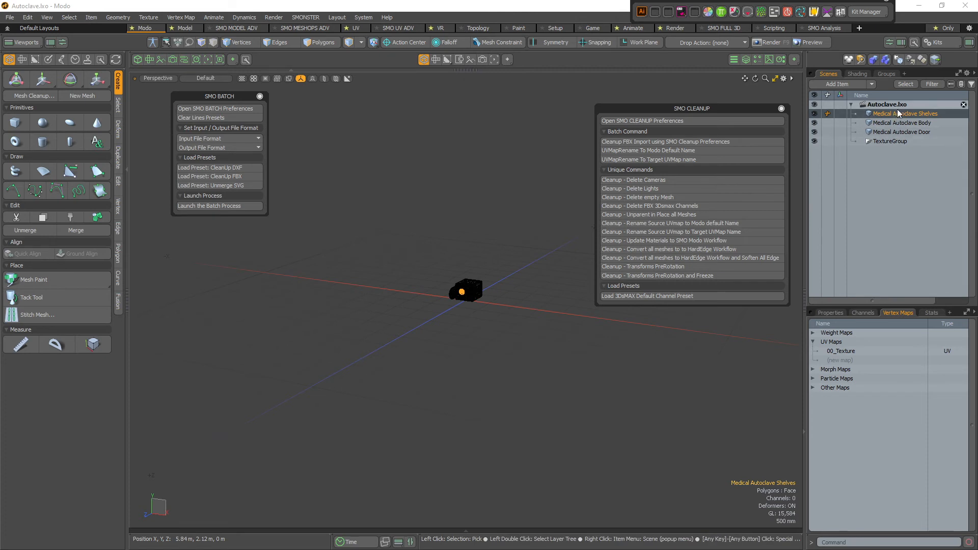
pyautogui.click(900, 123)
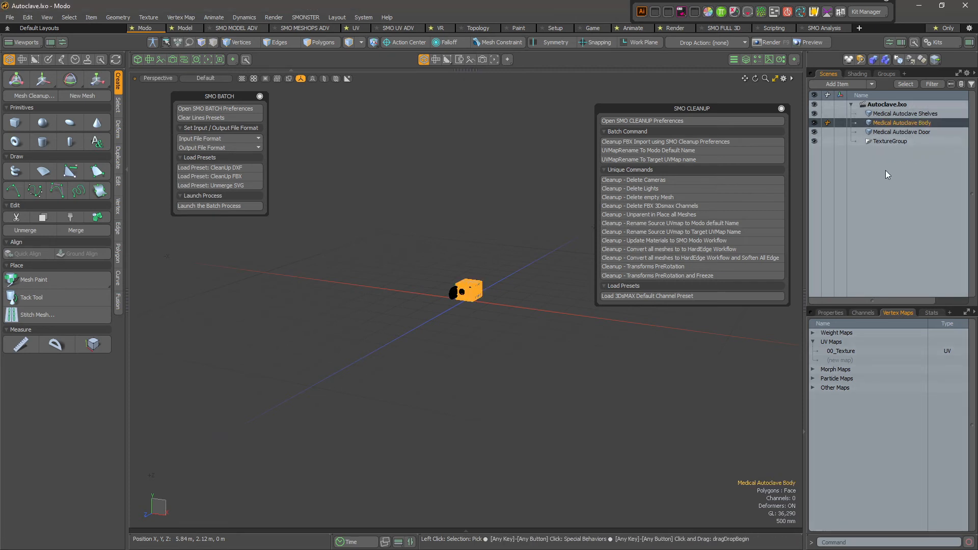
# Examine the Glass group's material in the Shader Tree, checking its surface normal settings and smoothing angle.
pyautogui.click(855, 74)
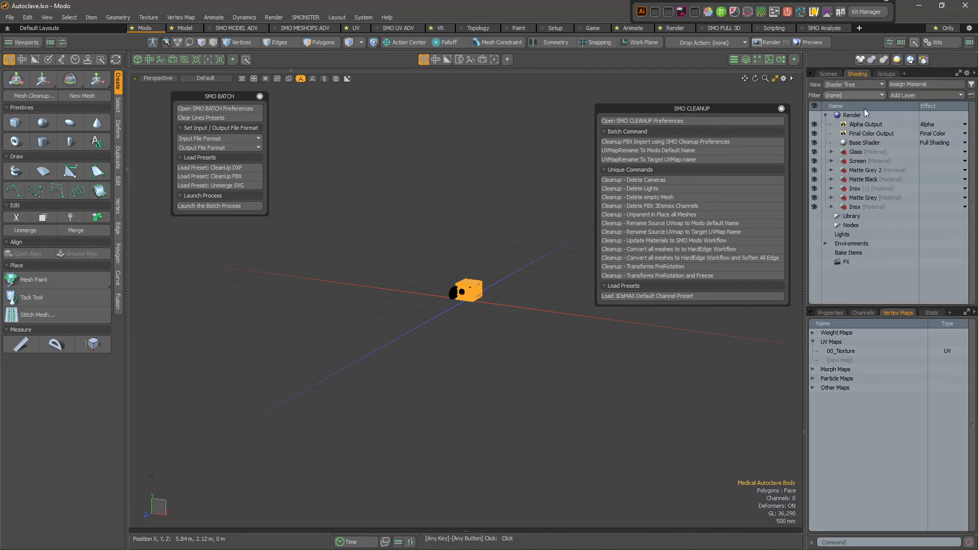
pyautogui.click(831, 151)
pyautogui.click(864, 170)
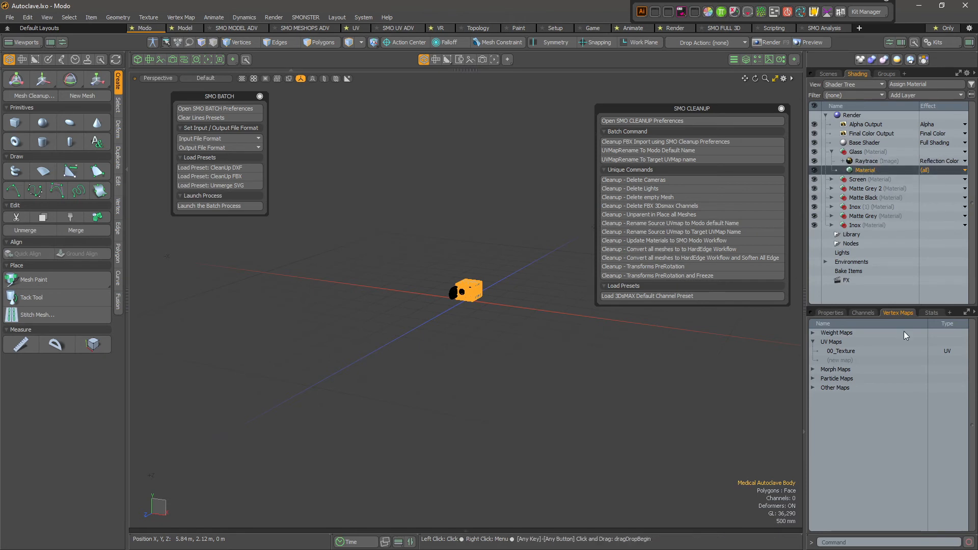
pyautogui.click(829, 314)
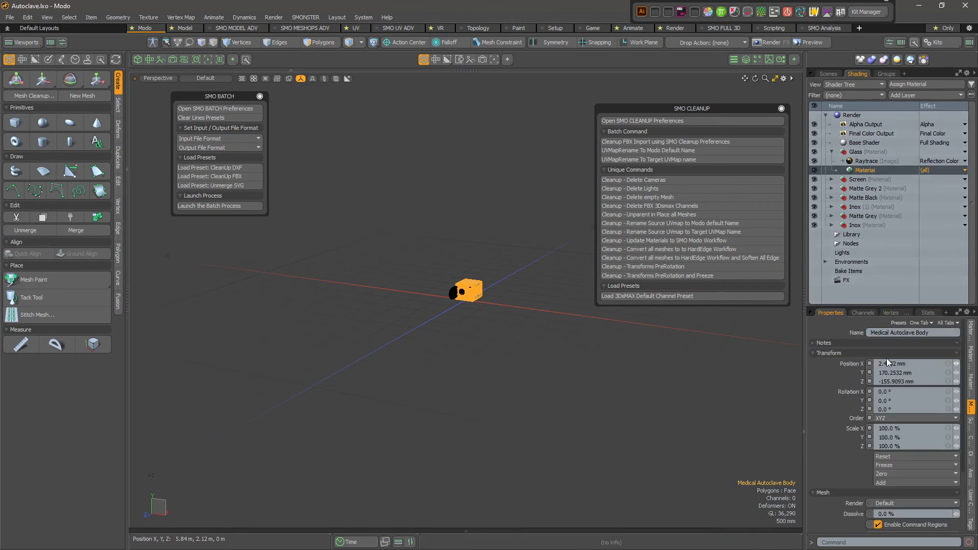
pyautogui.click(972, 337)
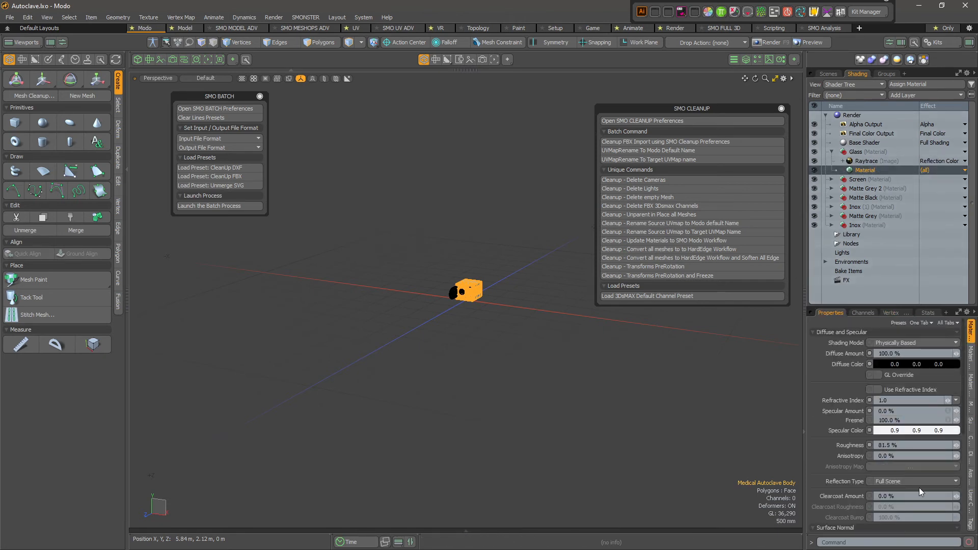
pyautogui.scroll(-5, 912, 424)
pyautogui.scroll(-1, 912, 424)
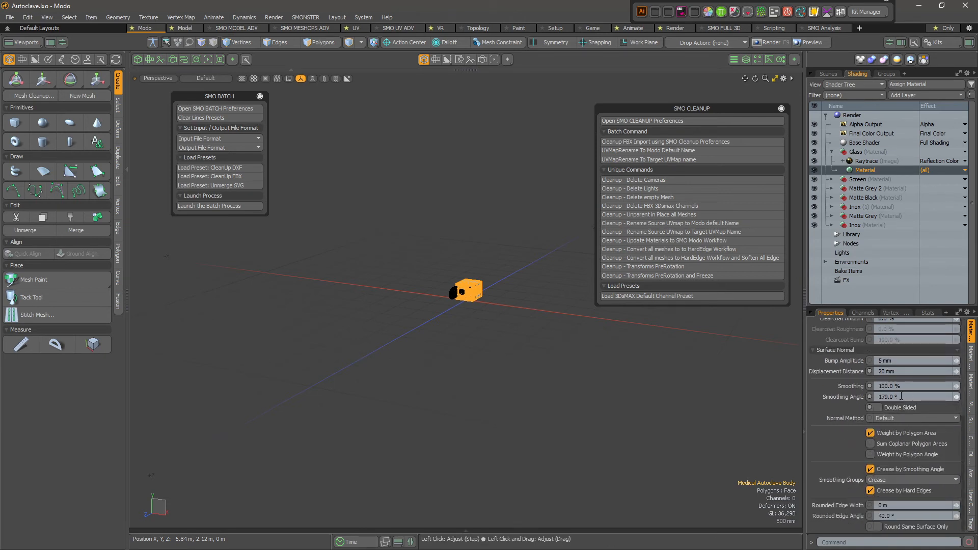
pyautogui.moveTo(899, 397); pyautogui.dragTo(803, 402)
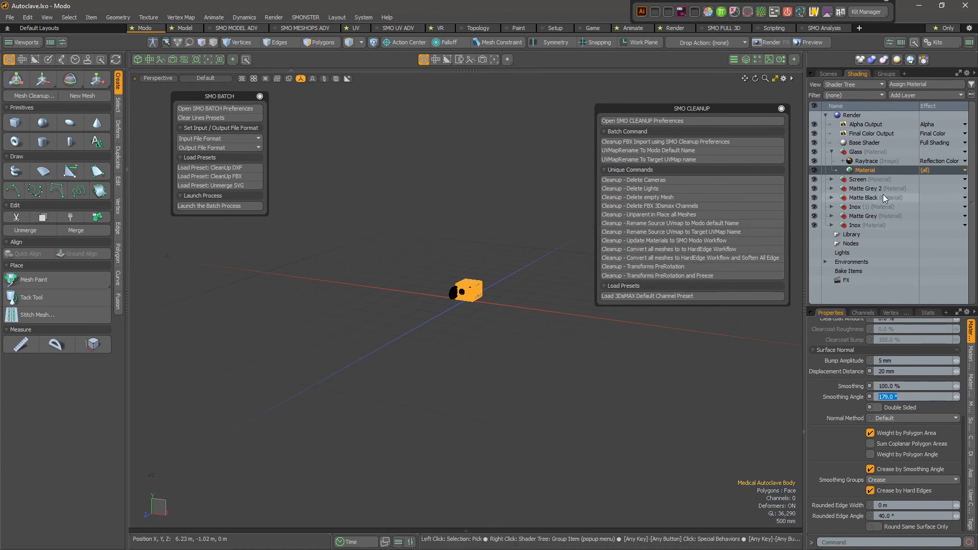
# Inspect the 00_Texture UV map and the autoclave model up close, and close the Autoclave.lxo scene.
pyautogui.click(891, 312)
pyautogui.click(830, 352)
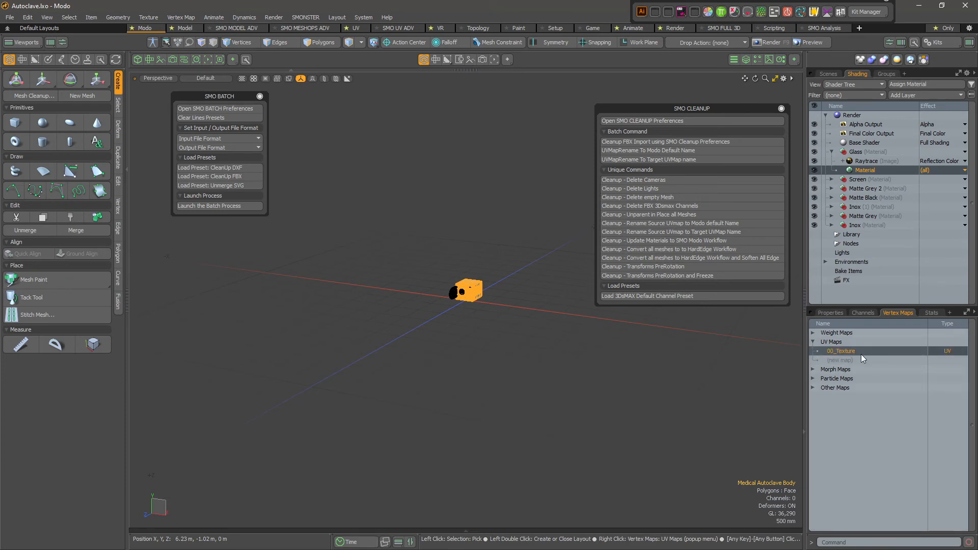
pyautogui.moveTo(408, 314)
pyautogui.keyDown('alt'); pyautogui.mouseDown()
pyautogui.moveTo(500, 292)
pyautogui.moveTo(652, 278)
pyautogui.moveTo(629, 276)
pyautogui.mouseUp(); pyautogui.keyUp('alt')
pyautogui.press('1')
pyautogui.moveTo(472, 319)
pyautogui.keyDown('alt'); pyautogui.keyDown('shift'); pyautogui.mouseDown()
pyautogui.moveTo(566, 337)
pyautogui.moveTo(485, 316)
pyautogui.mouseUp(); pyautogui.keyUp('shift'); pyautogui.keyUp('alt')
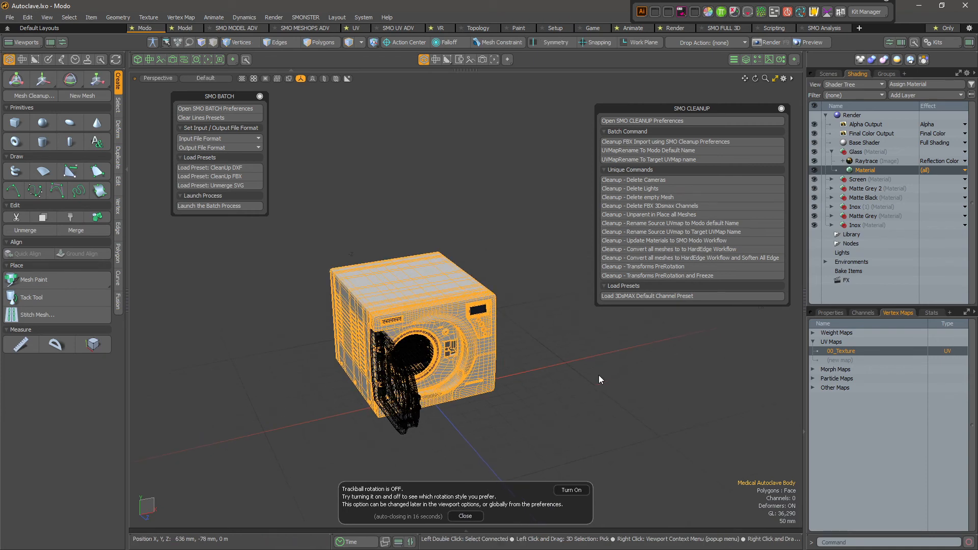
pyautogui.click(552, 332)
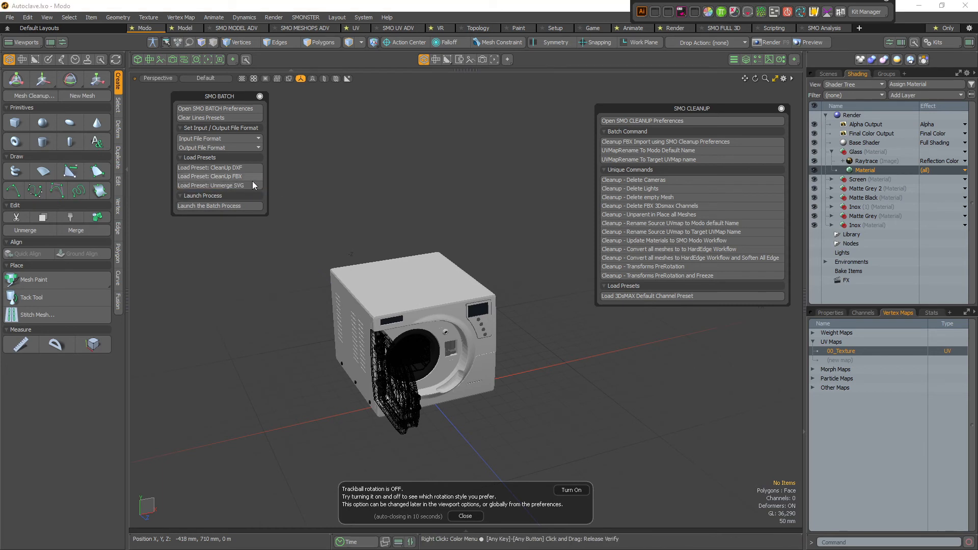
pyautogui.click(828, 74)
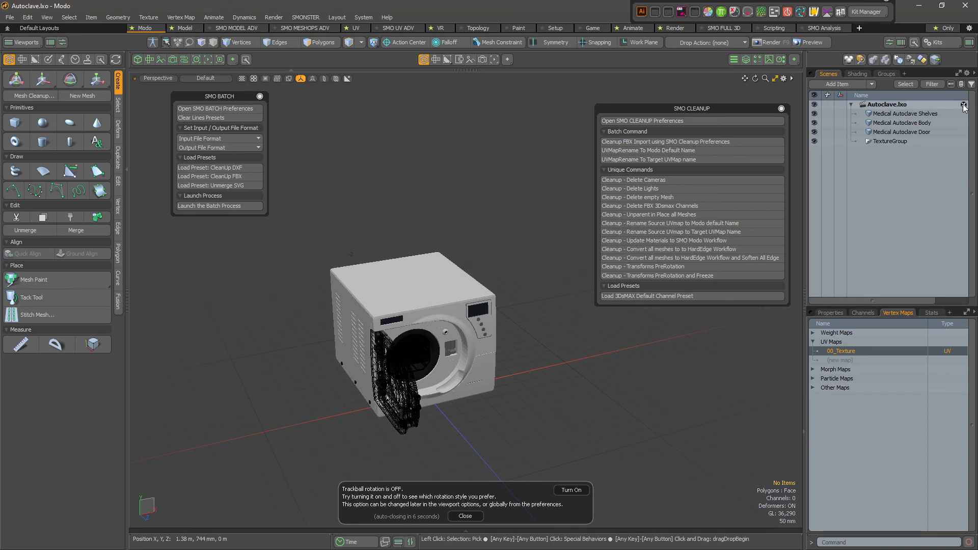
pyautogui.hotkey('ctrl', 'w')
pyautogui.click(218, 206)
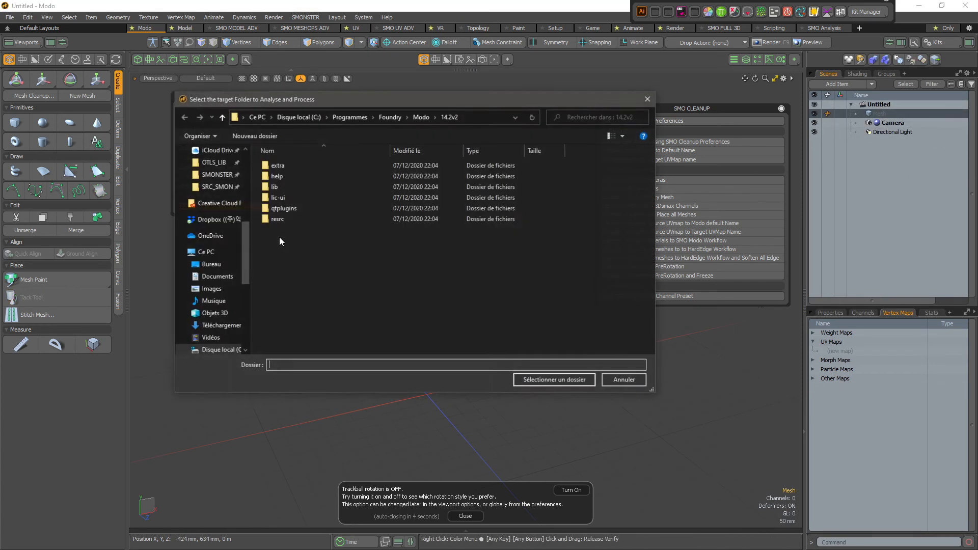
pyautogui.moveTo(446, 102); pyautogui.dragTo(449, 151)
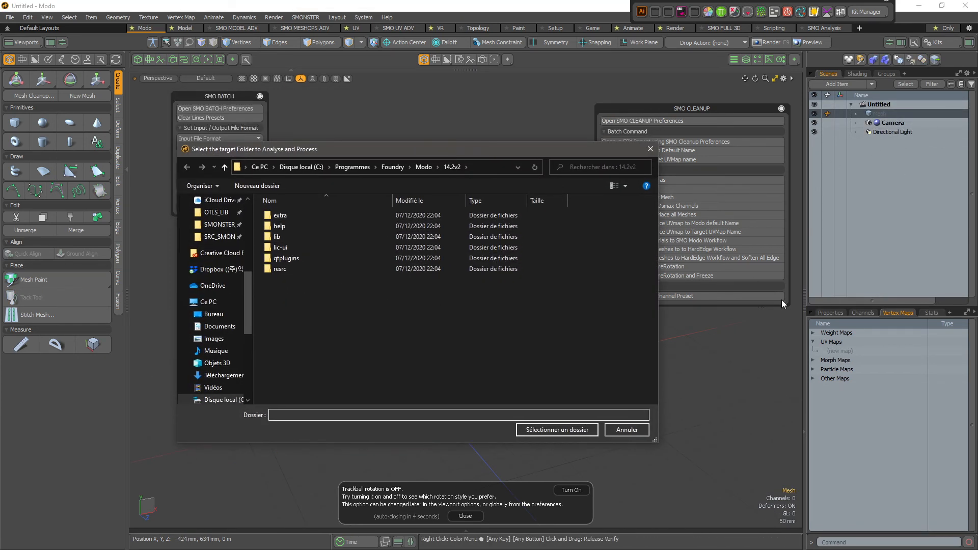
pyautogui.click(481, 167)
pyautogui.write('C:\\Users\\Franck\\AppData\\Roaming\\Luxology\\Kits\\SMONSTER_1000\\TRAINING_SCENES\\SMO_BATCH')
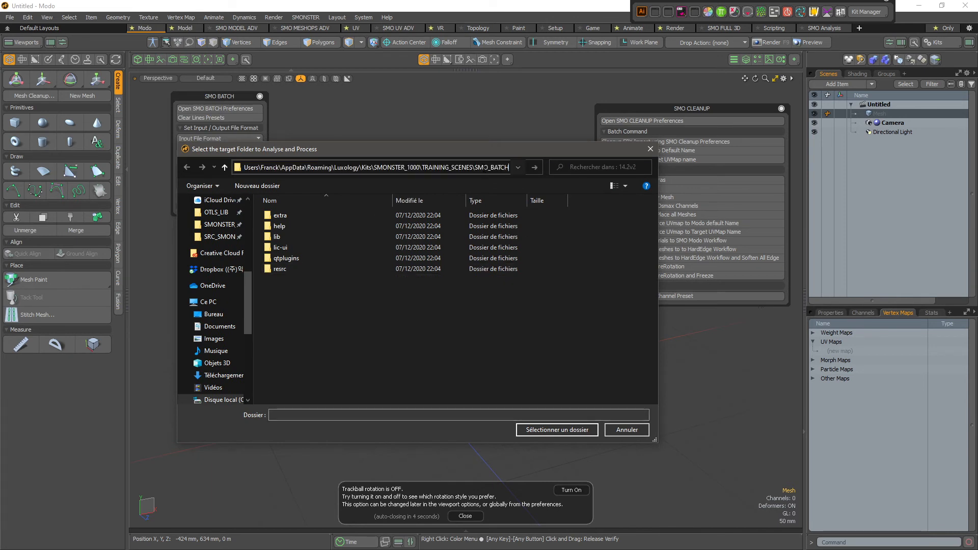
pyautogui.press('Return')
pyautogui.doubleClick(282, 237)
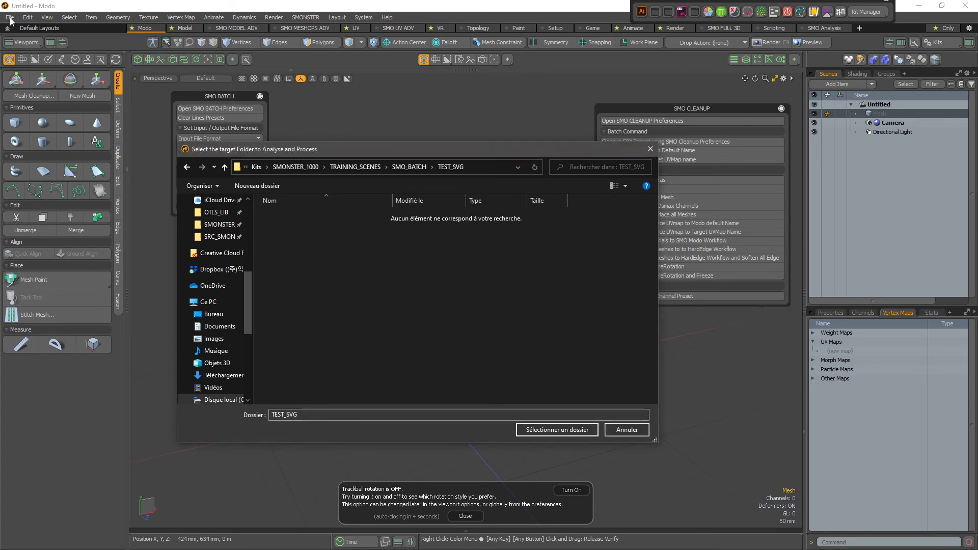
pyautogui.click(650, 150)
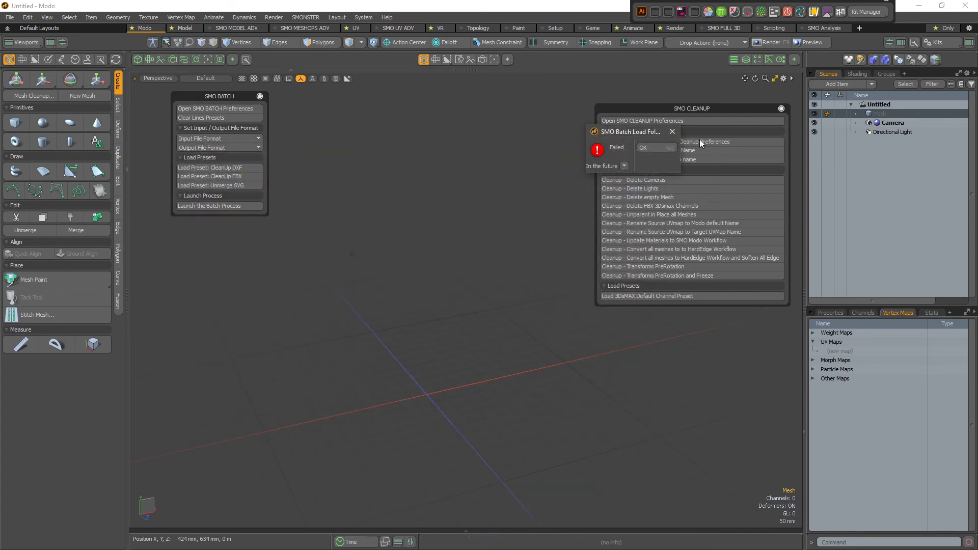
pyautogui.click(643, 147)
# Open Curves_01.svg from the TEST_SVG folder of the SMO_BATCH training scenes.
pyautogui.click(10, 17)
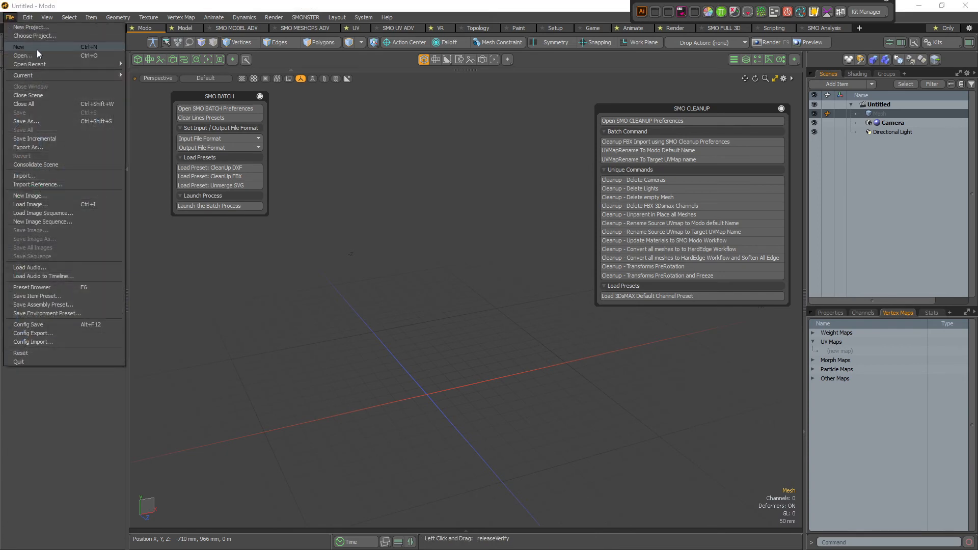
pyautogui.click(37, 53)
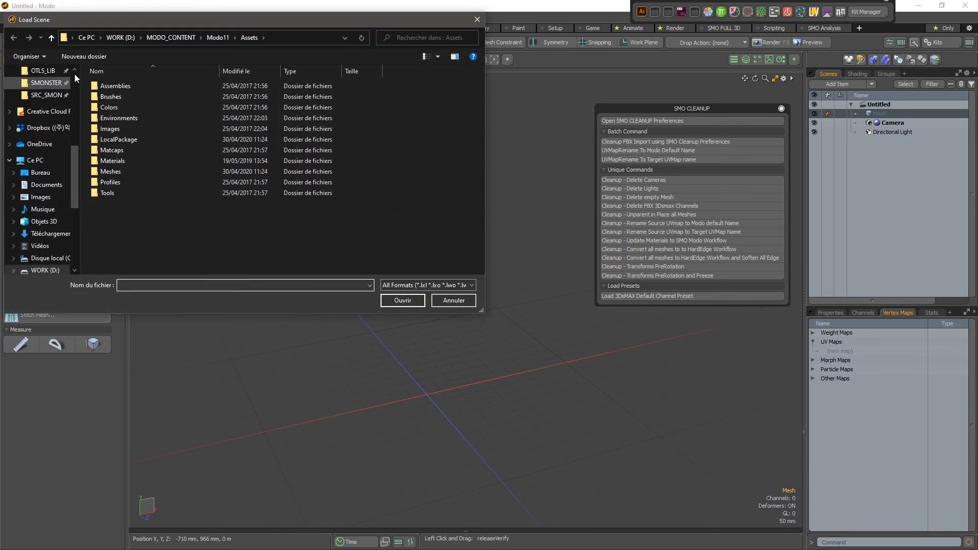
pyautogui.click(283, 39)
pyautogui.write('C:\\Users\\Franck\\AppData\\Roaming\\Luxology\\Kits\\SMONSTER_1000\\TRAINING_SCENES\\SMO_BATCH')
pyautogui.press('Return')
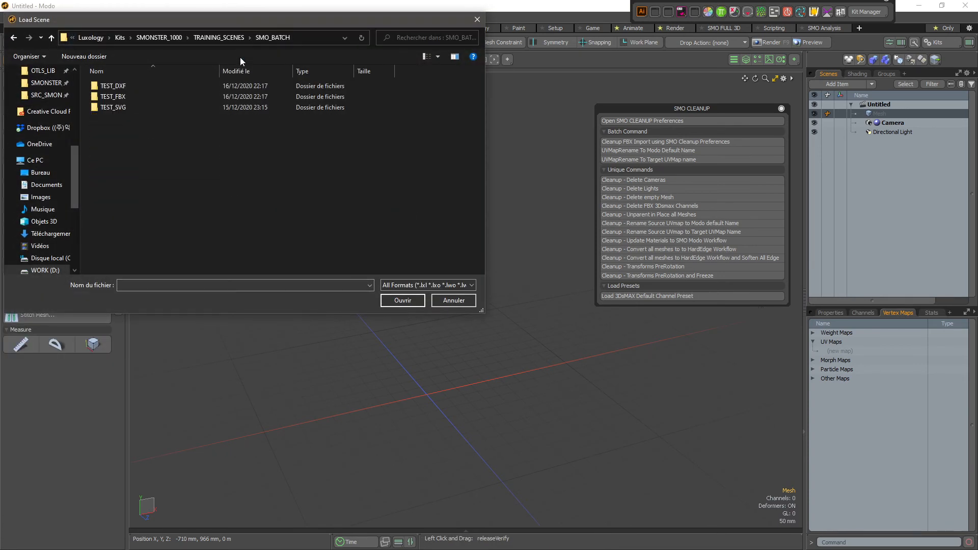
pyautogui.click(159, 87)
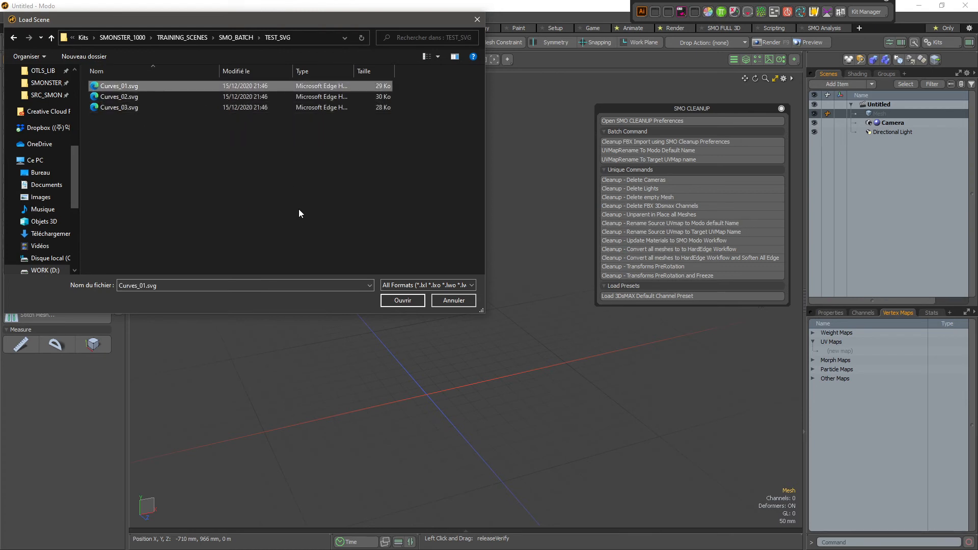
pyautogui.click(403, 300)
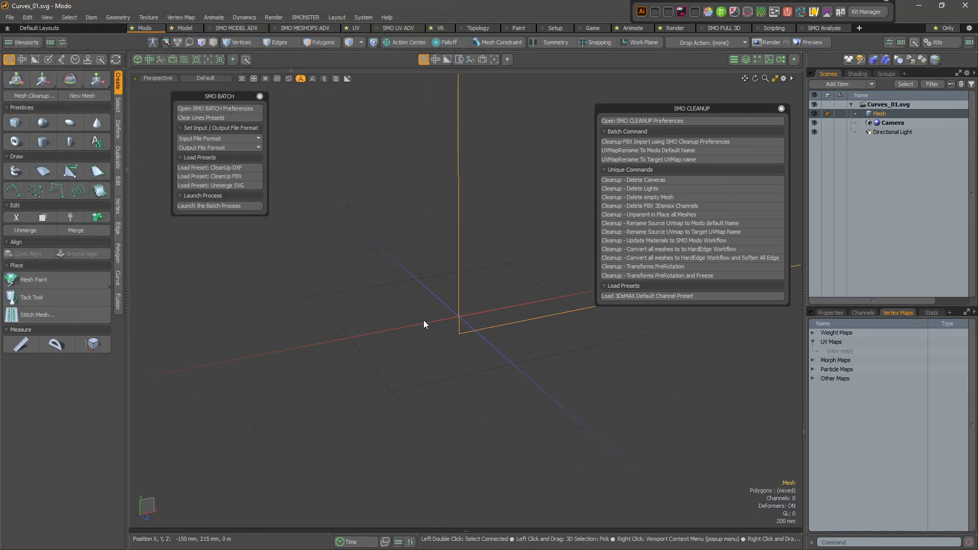
# Inspect the whole set of imported SVG curves in perspective and deselect the mesh.
pyautogui.scroll(-10, 447, 272)
pyautogui.keyDown('alt'); pyautogui.keyDown('shift'); pyautogui.moveTo(438, 275); pyautogui.dragTo(436, 300); pyautogui.keyUp('shift'); pyautogui.keyUp('alt')
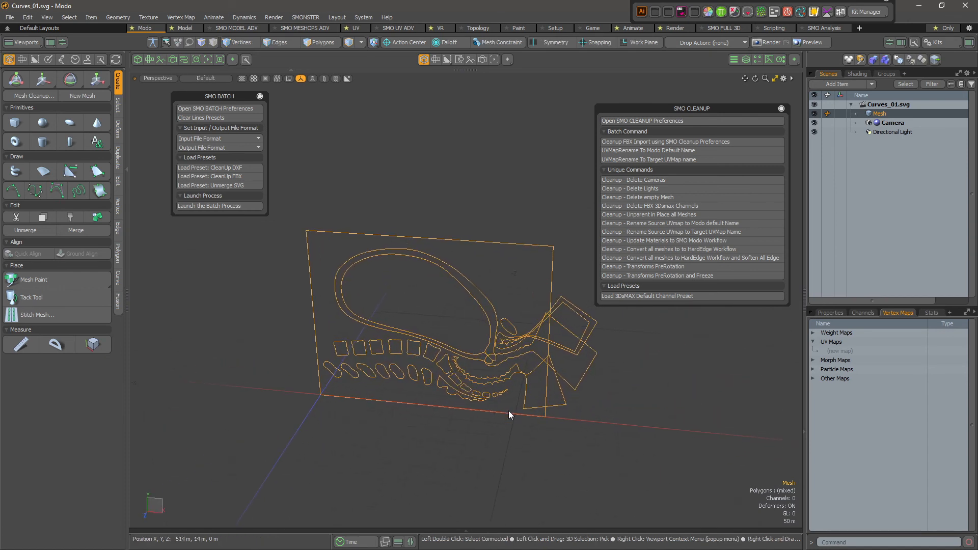
pyautogui.click(322, 138)
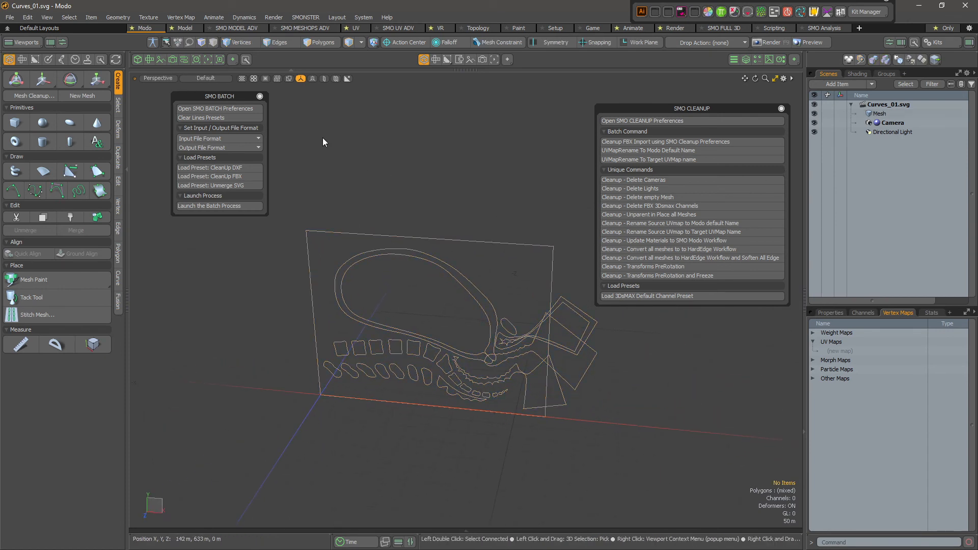
# Open the SMO BATCH preferences and review the command lines for renaming meshes by scene name, selecting the mesh type and unmerging meshes.
pyautogui.click(215, 108)
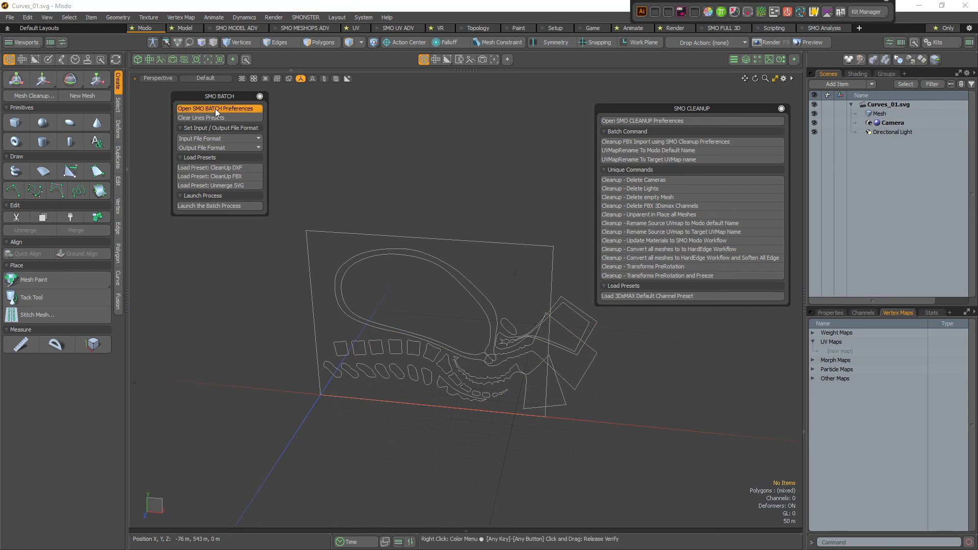
pyautogui.moveTo(471, 109); pyautogui.dragTo(623, 104)
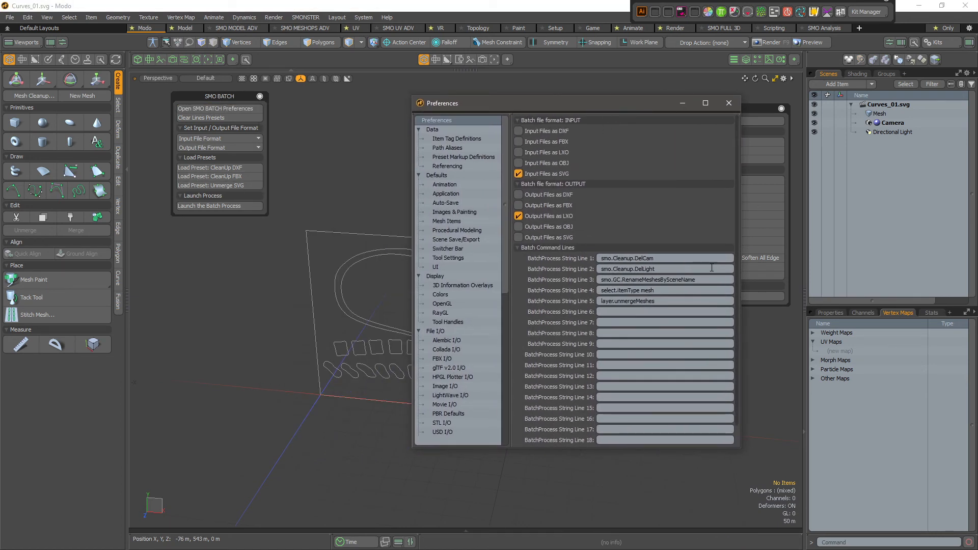
pyautogui.moveTo(683, 262)
pyautogui.mouseDown()
pyautogui.moveTo(600, 262)
pyautogui.moveTo(690, 277)
pyautogui.mouseUp()
pyautogui.doubleClick(687, 282)
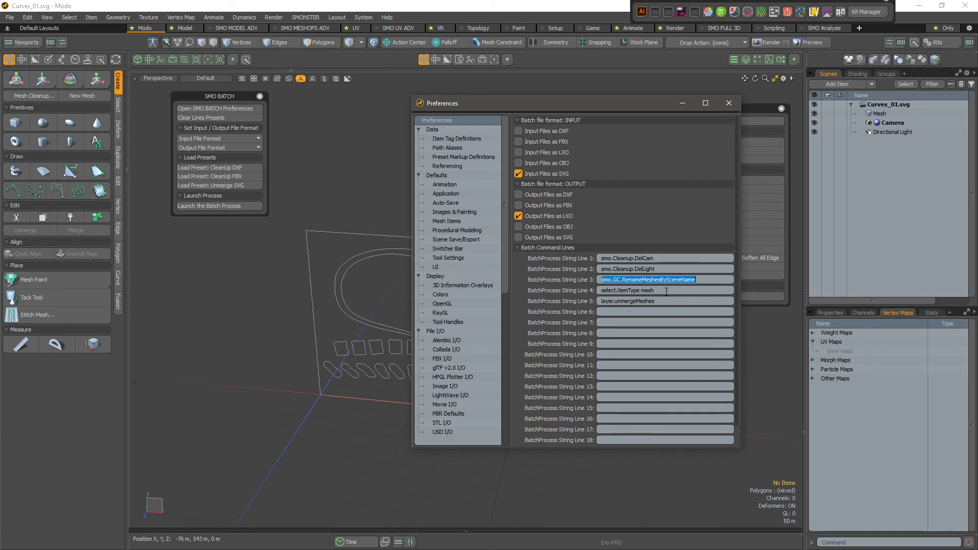
pyautogui.moveTo(666, 292); pyautogui.dragTo(600, 291)
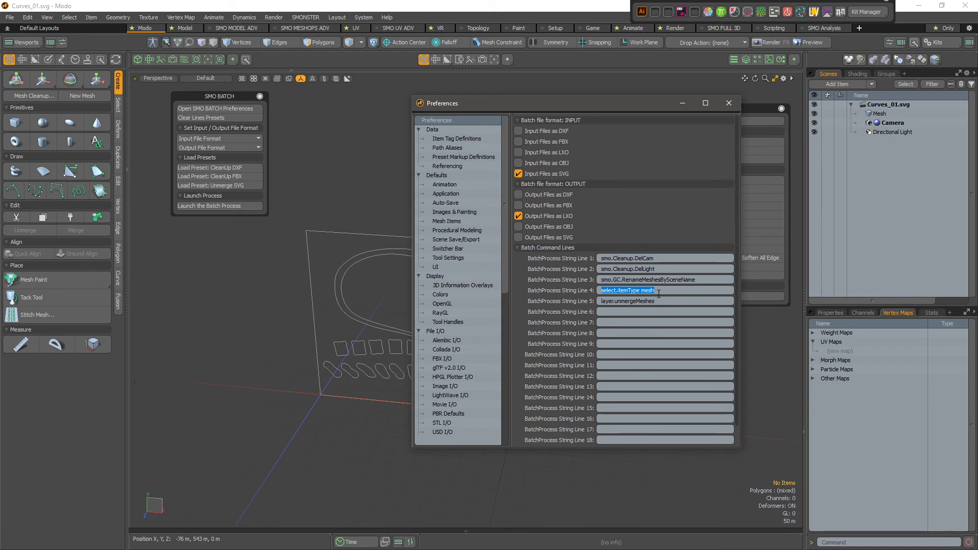
pyautogui.moveTo(666, 301); pyautogui.dragTo(583, 306)
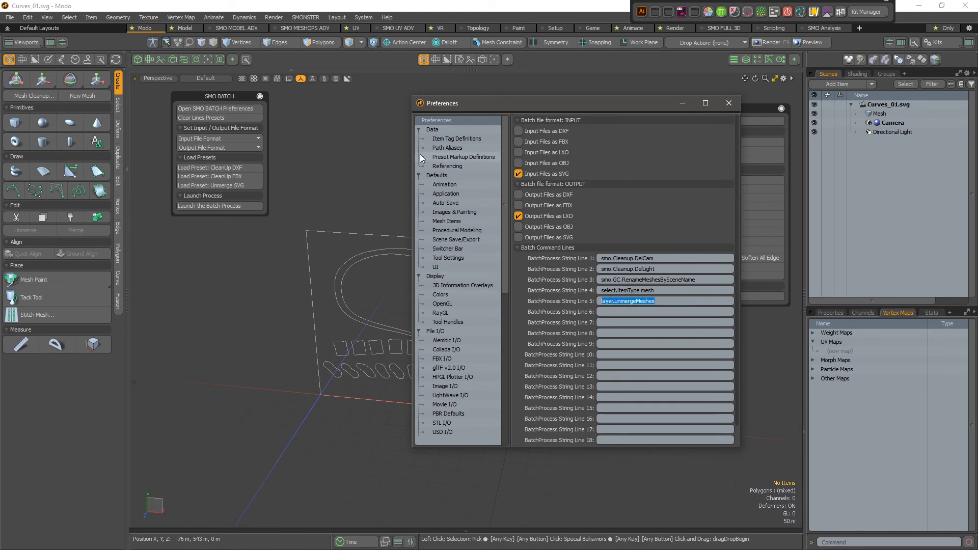
# Open the Command History beside the Preferences window, review the recorded commands and their arguments, and close it.
pyautogui.click(377, 117)
pyautogui.press('F5')
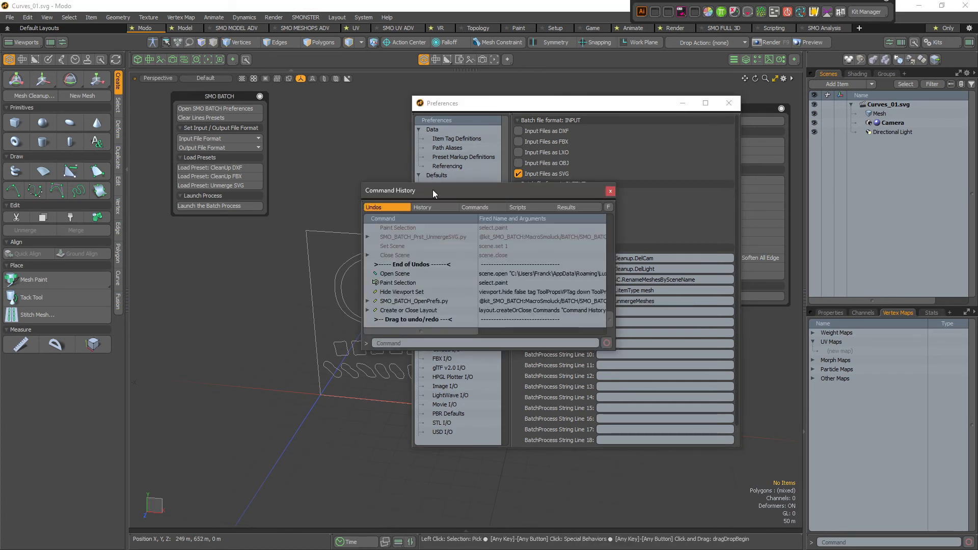
pyautogui.moveTo(432, 189); pyautogui.dragTo(222, 231)
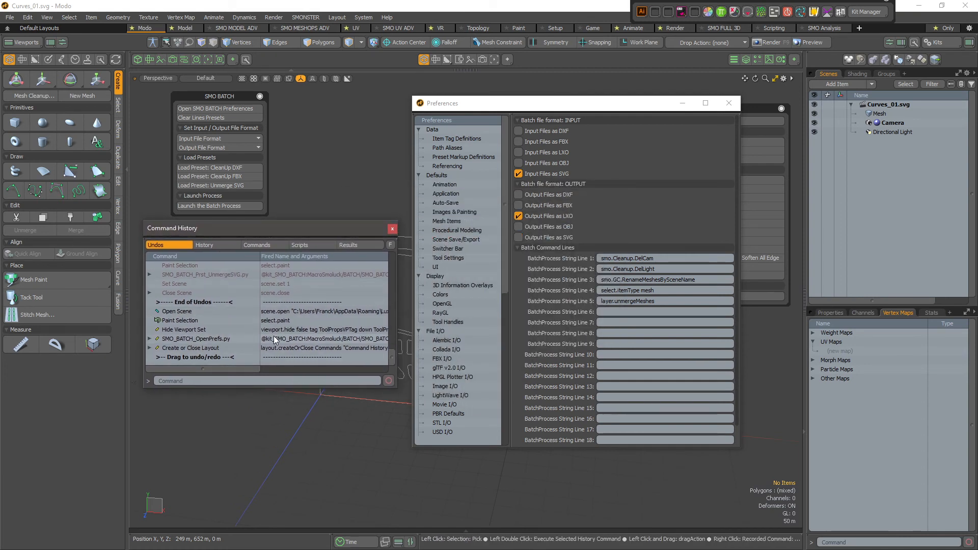
pyautogui.click(404, 325)
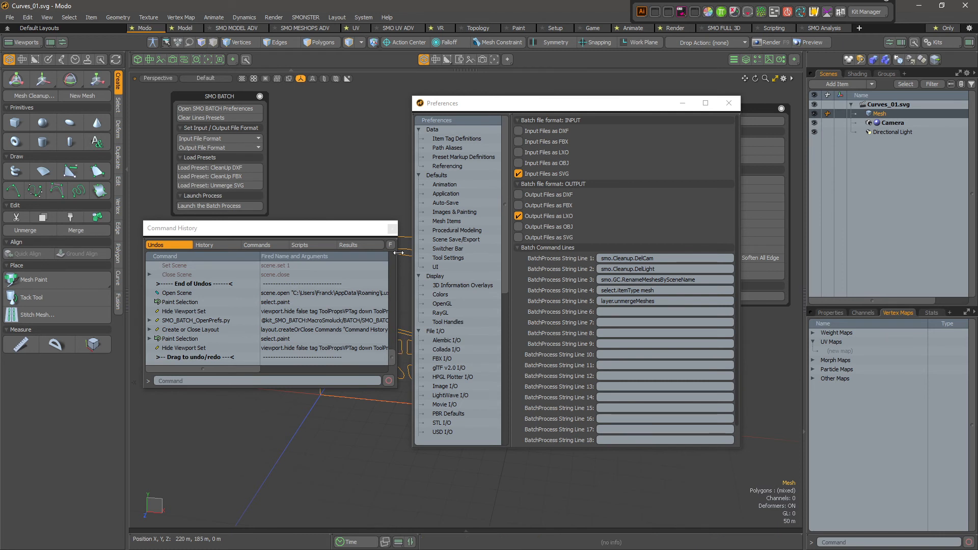
pyautogui.click(392, 228)
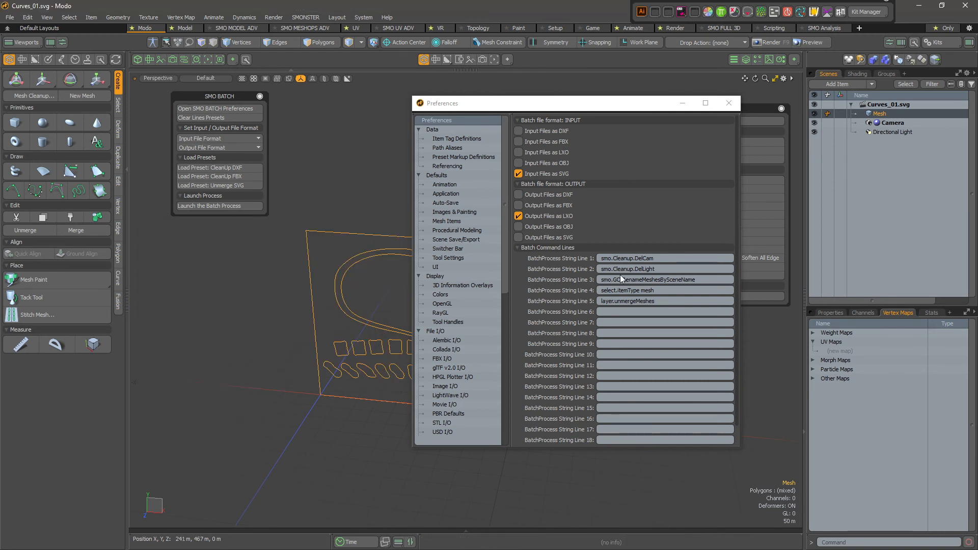
# Review the unmerge line and the empty batch command lines, enlarging the Preferences window to show all 20 lines.
pyautogui.doubleClick(659, 300)
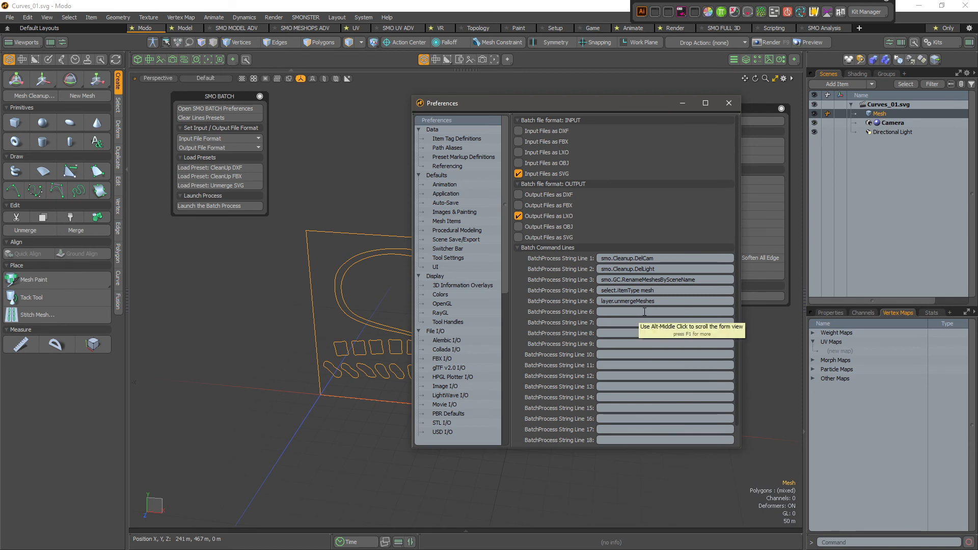
pyautogui.click(663, 311)
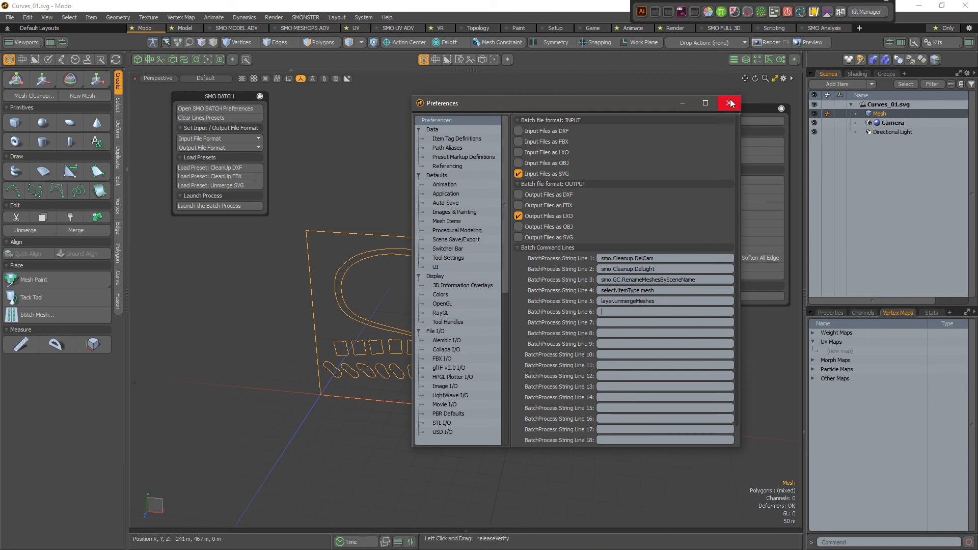
pyautogui.moveTo(642, 106); pyautogui.dragTo(577, 101)
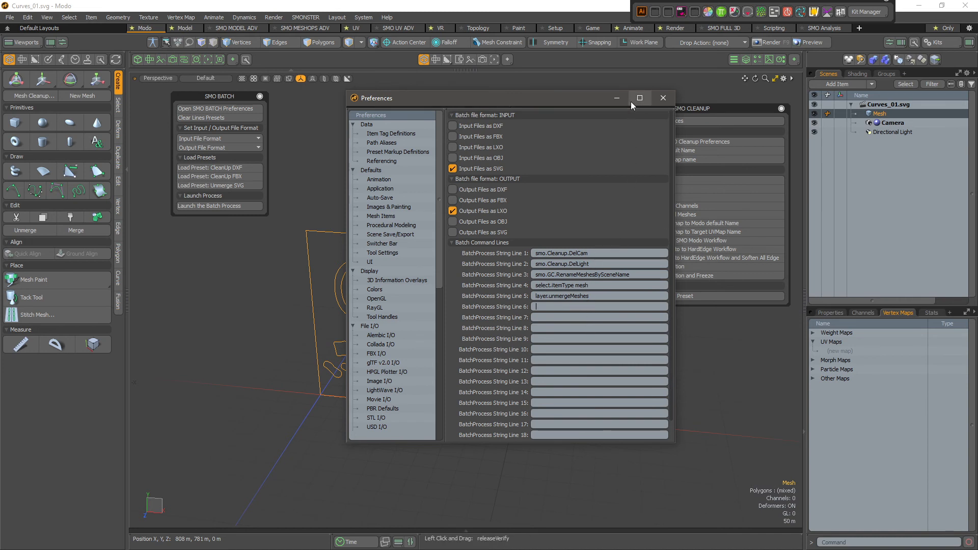
pyautogui.moveTo(582, 100); pyautogui.dragTo(548, 100)
pyautogui.scroll(-1, 614, 360)
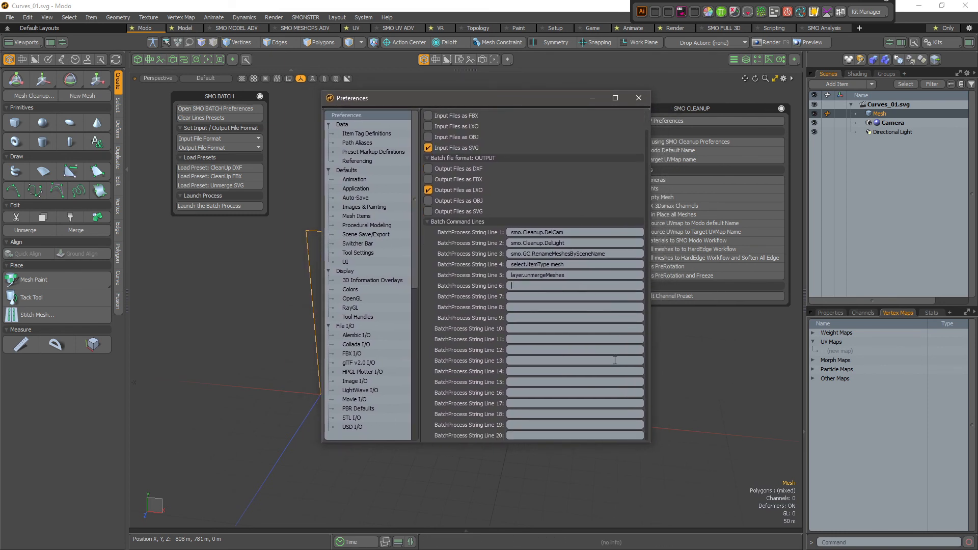
pyautogui.moveTo(548, 443); pyautogui.dragTo(545, 549)
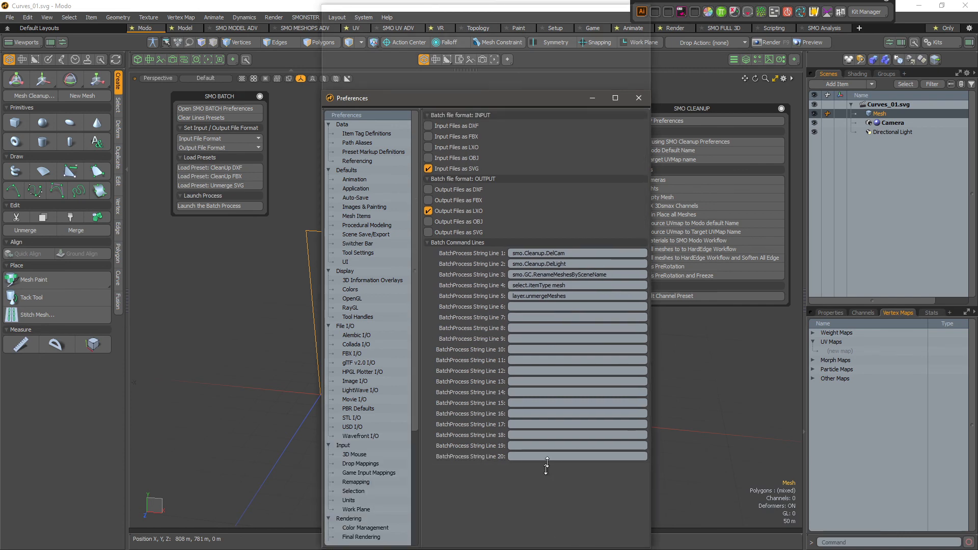
pyautogui.moveTo(534, 7); pyautogui.dragTo(508, 63)
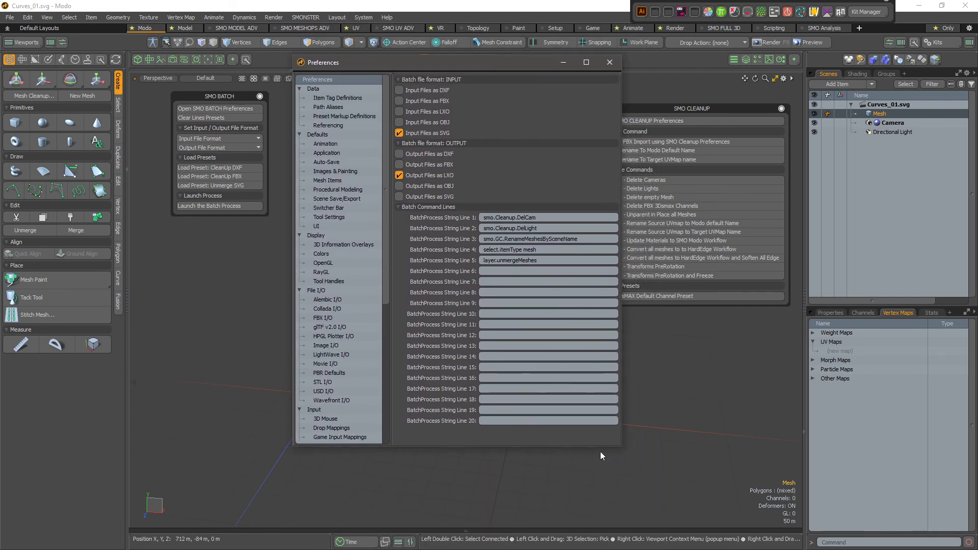
pyautogui.moveTo(602, 446); pyautogui.dragTo(603, 481)
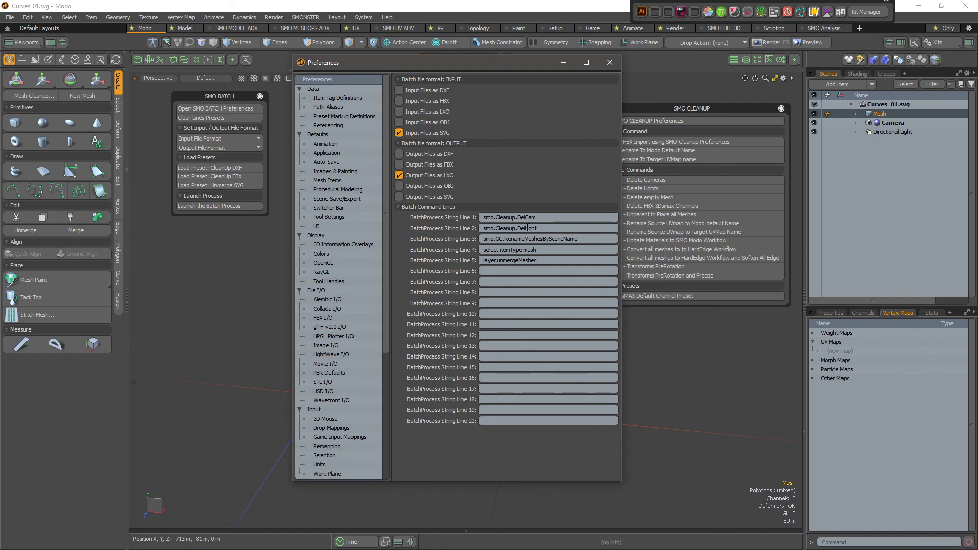
# Close the Preferences window and the Curves_01.svg scene.
pyautogui.click(609, 62)
pyautogui.click(432, 145)
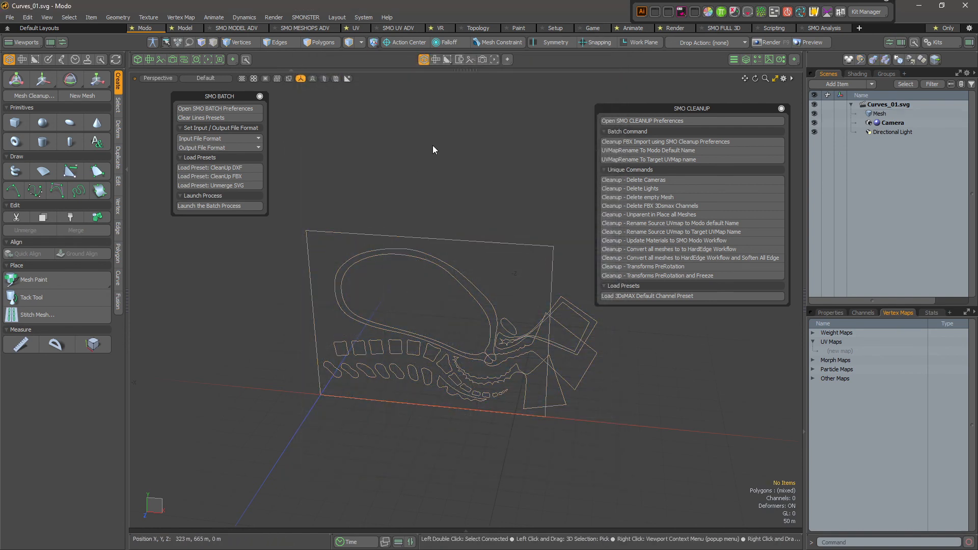
pyautogui.click(963, 114)
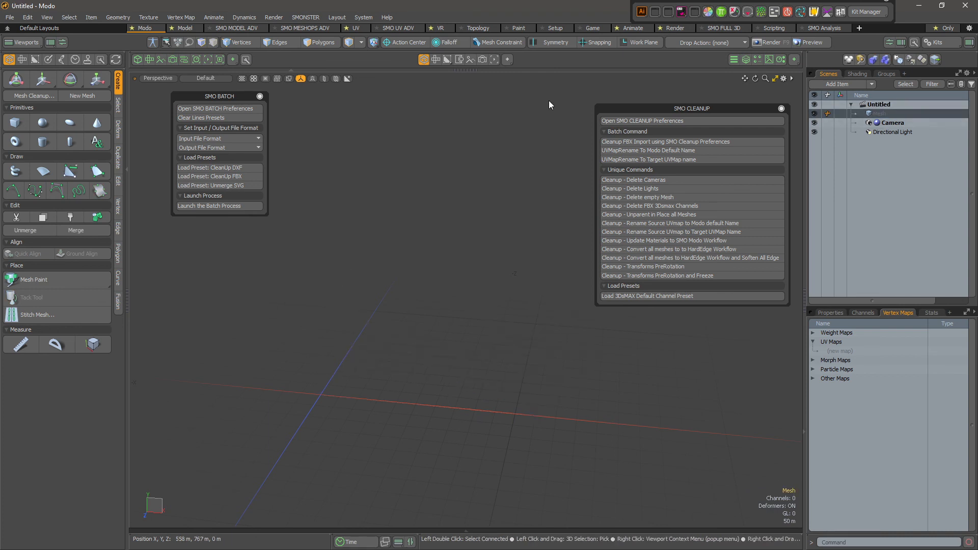
# Launch the batch process on the TEST_SVG folder inside the SMO_BATCH training scenes.
pyautogui.click(230, 206)
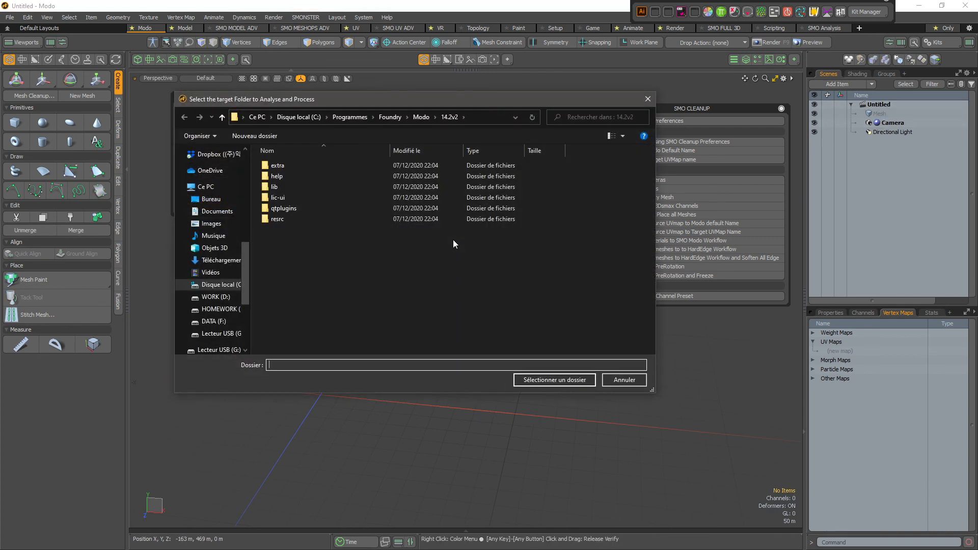
pyautogui.click(484, 121)
pyautogui.hotkey('ctrl', 'v')
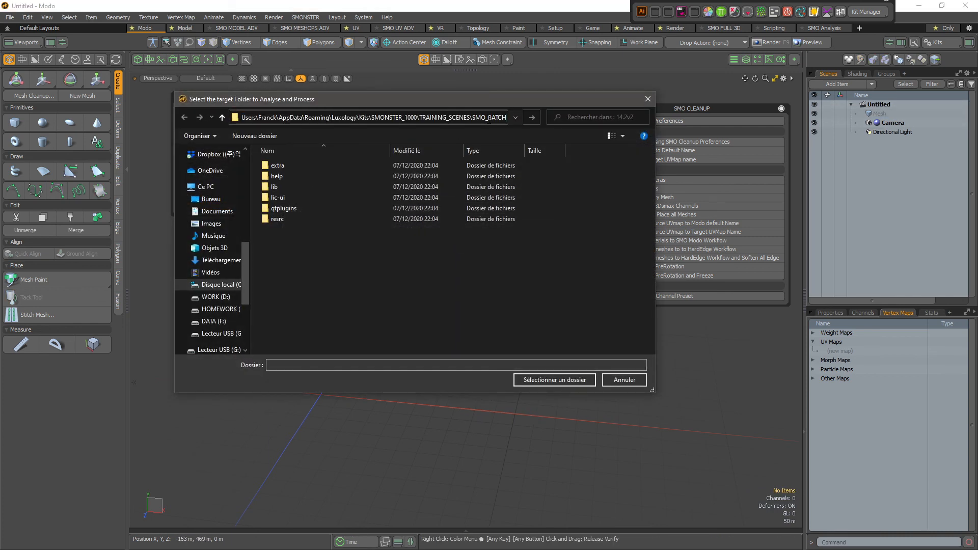
pyautogui.press('Return')
pyautogui.doubleClick(366, 186)
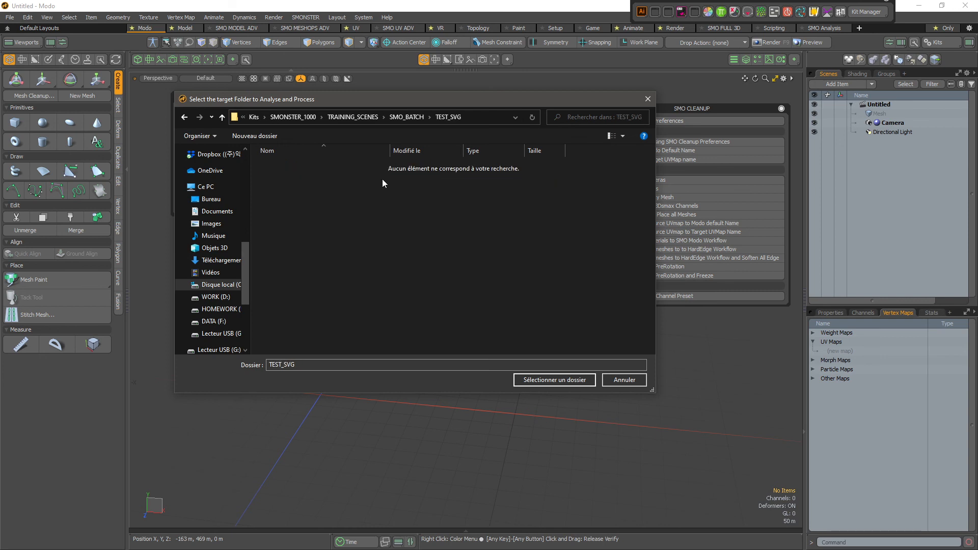
pyautogui.click(556, 379)
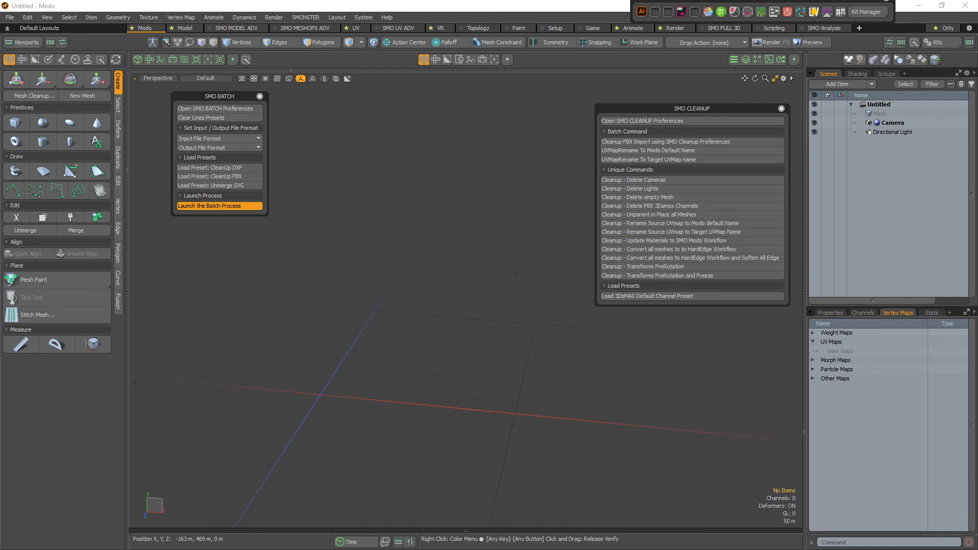
# Open Curves_01.lxo from the LXO output subfolder of TEST_SVG.
pyautogui.click(10, 17)
pyautogui.click(218, 236)
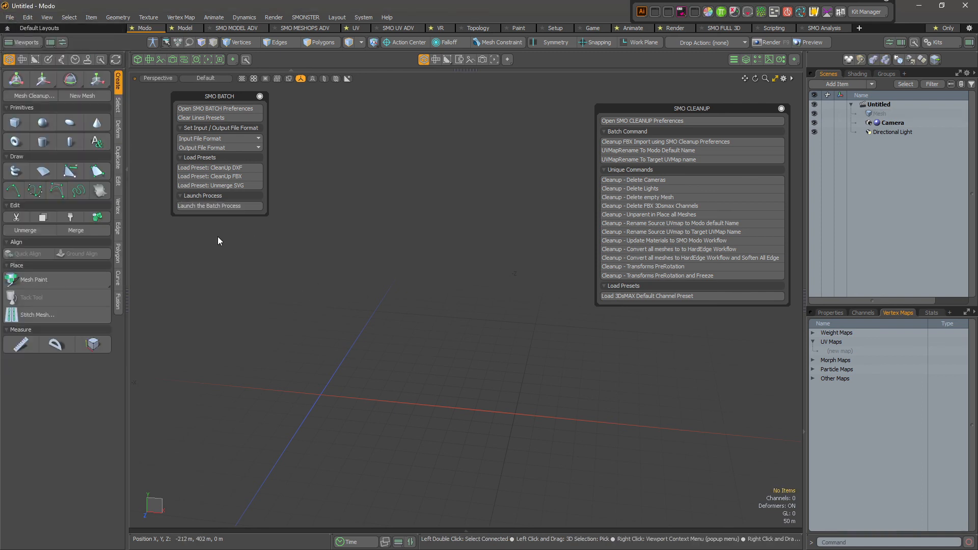
pyautogui.click(10, 18)
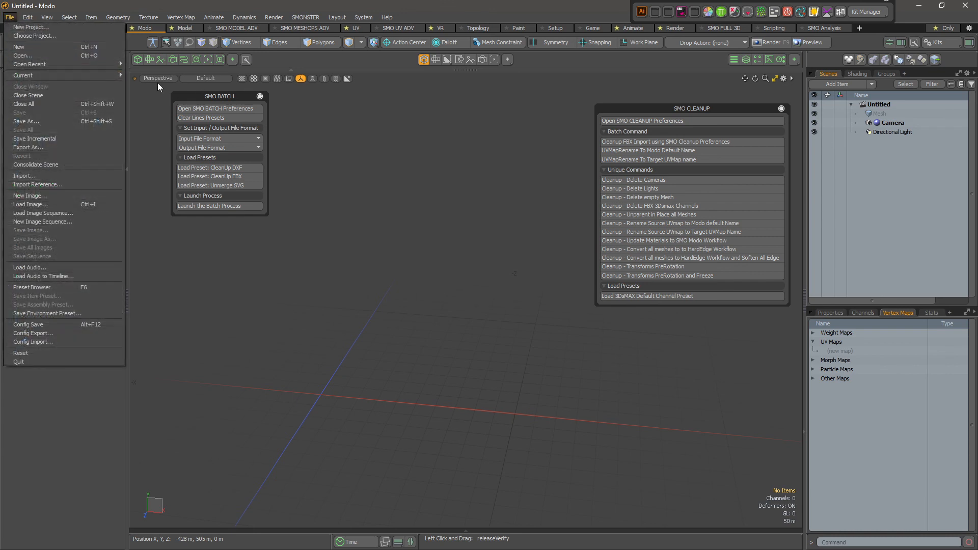
pyautogui.click(216, 95)
pyautogui.hotkey('ctrl', 'o')
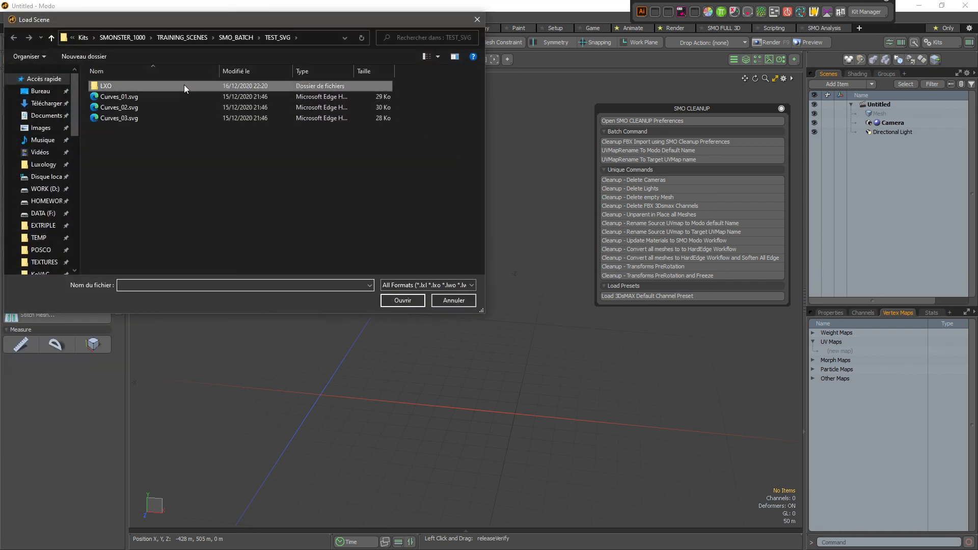
pyautogui.doubleClick(185, 85)
pyautogui.click(151, 88)
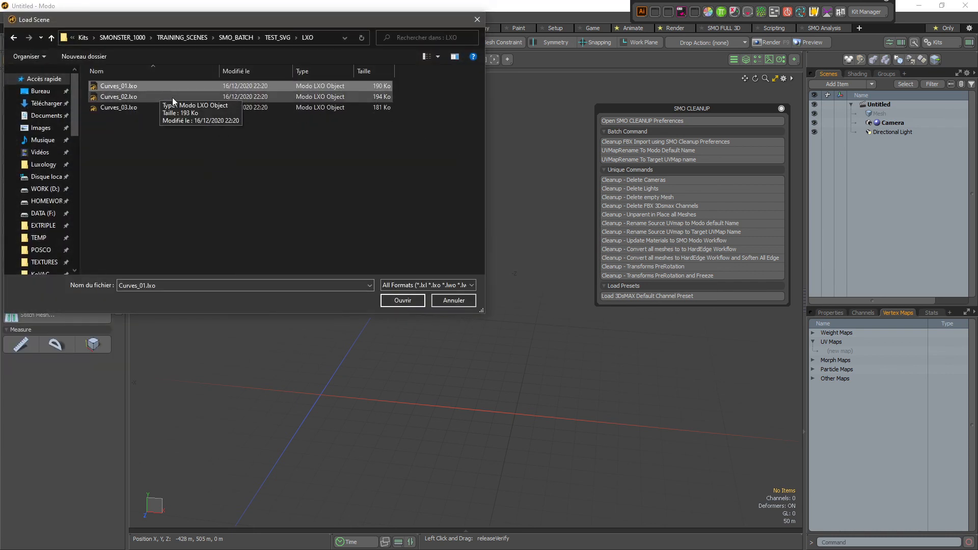
pyautogui.click(403, 300)
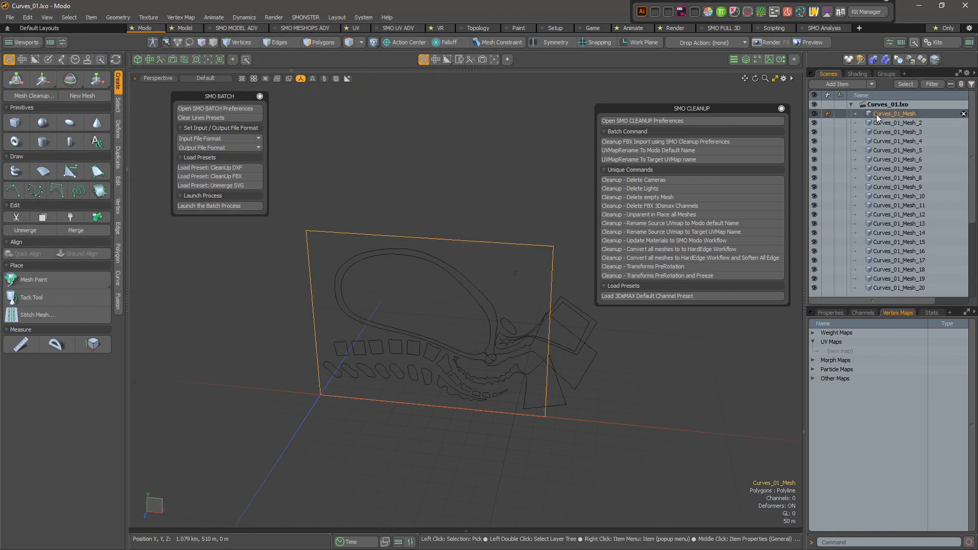
# Check the unmerged curves by selecting individual meshes such as Curves_01_Mesh_4 and Curves_01_Mesh_10, and clear the selection.
pyautogui.click(909, 116)
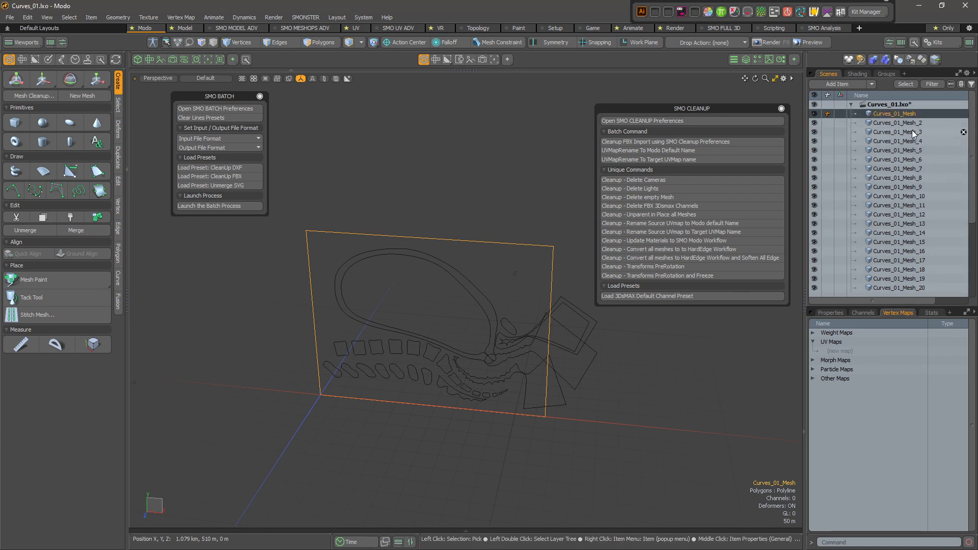
pyautogui.click(906, 141)
pyautogui.click(910, 196)
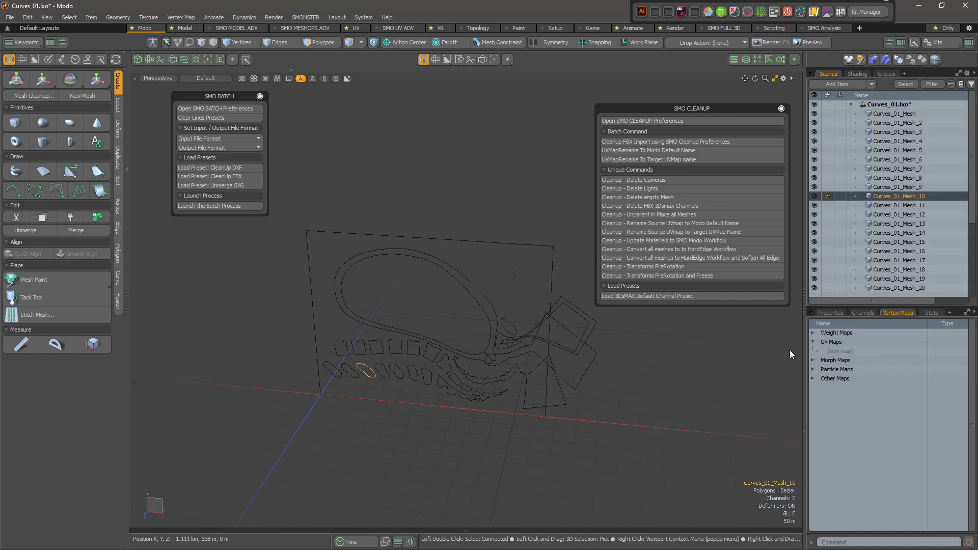
pyautogui.click(627, 393)
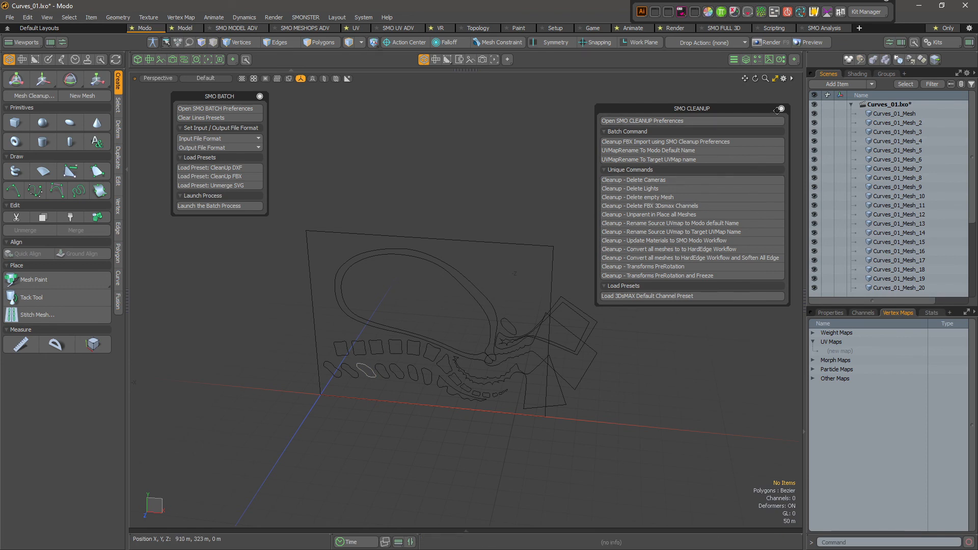
# Switch to ReadmeFirst_SMONSTER.txt in Notepad++, closing the LXO folder window on the way, and review the BAKE Kit entries under Rev 298.
pyautogui.click(919, 6)
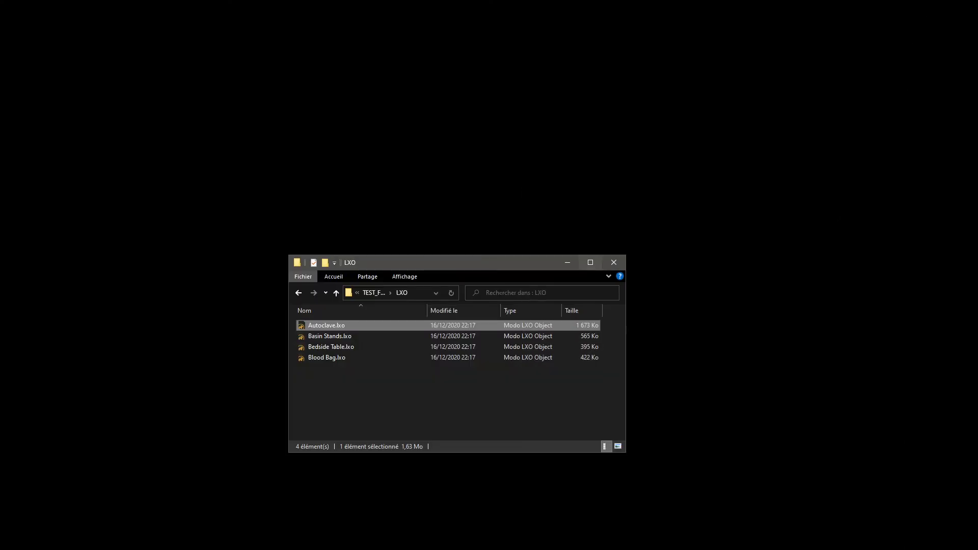
pyautogui.click(614, 263)
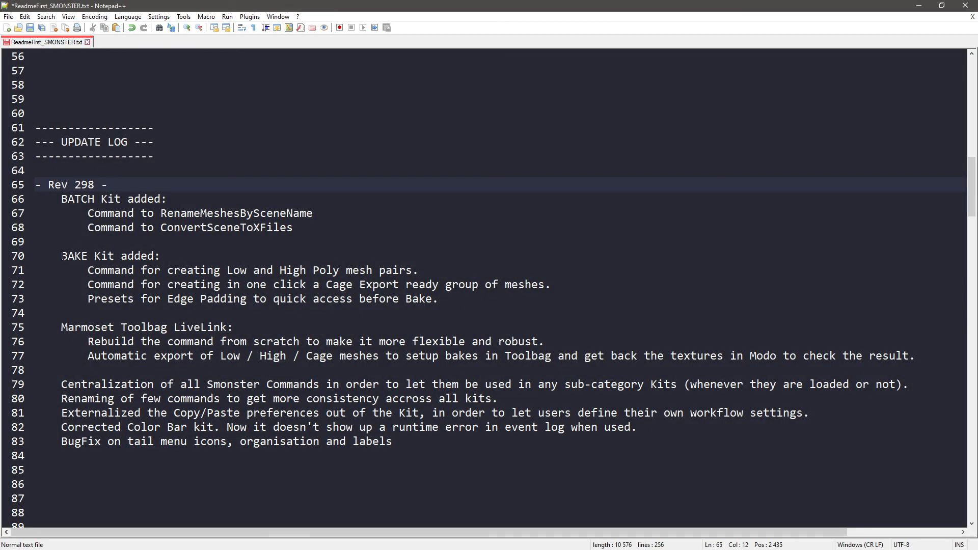
pyautogui.moveTo(62, 256); pyautogui.dragTo(165, 267)
pyautogui.click(383, 285)
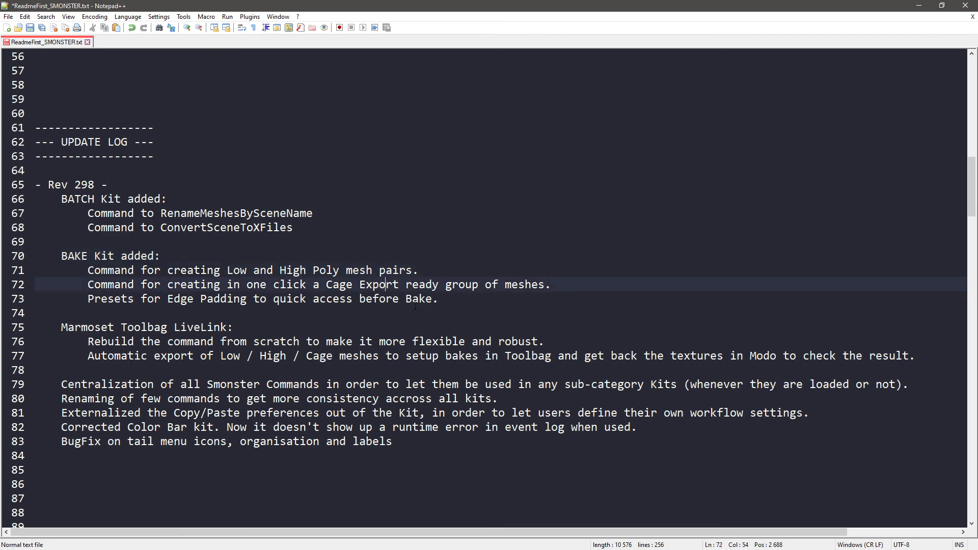